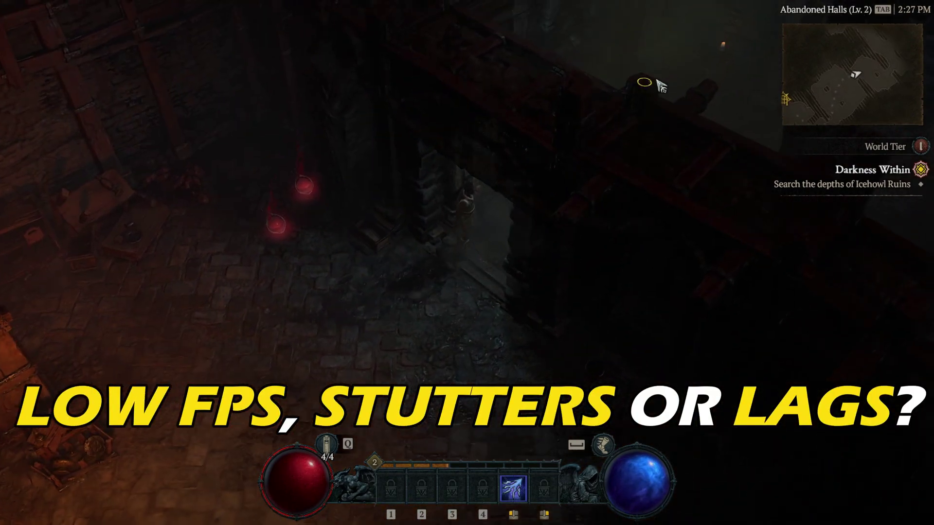
pyautogui.click(655, 242)
pyautogui.click(658, 369)
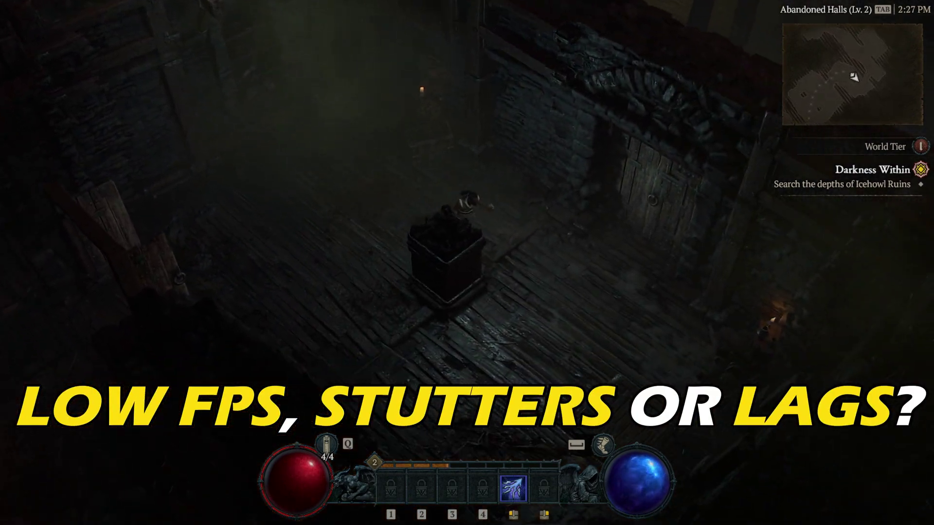
pyautogui.click(575, 201)
pyautogui.click(686, 90)
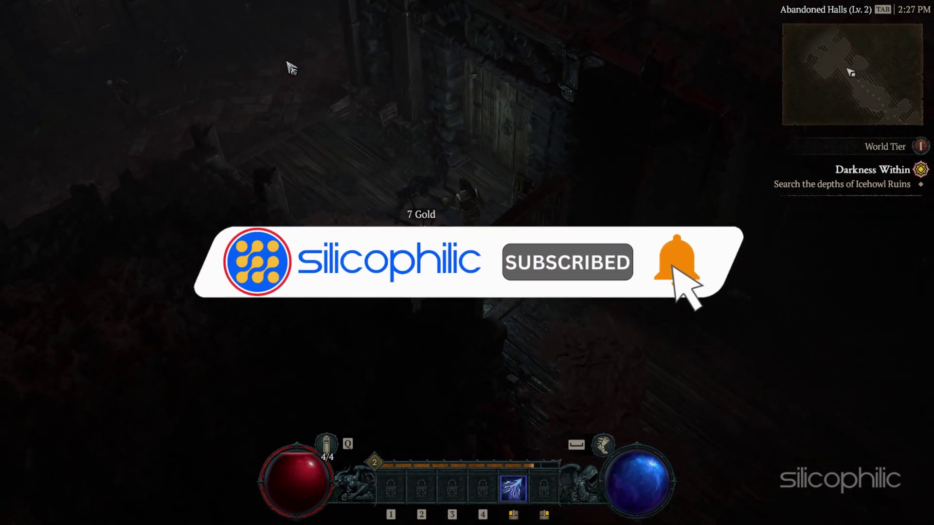
pyautogui.click(312, 166)
pyautogui.click(326, 227)
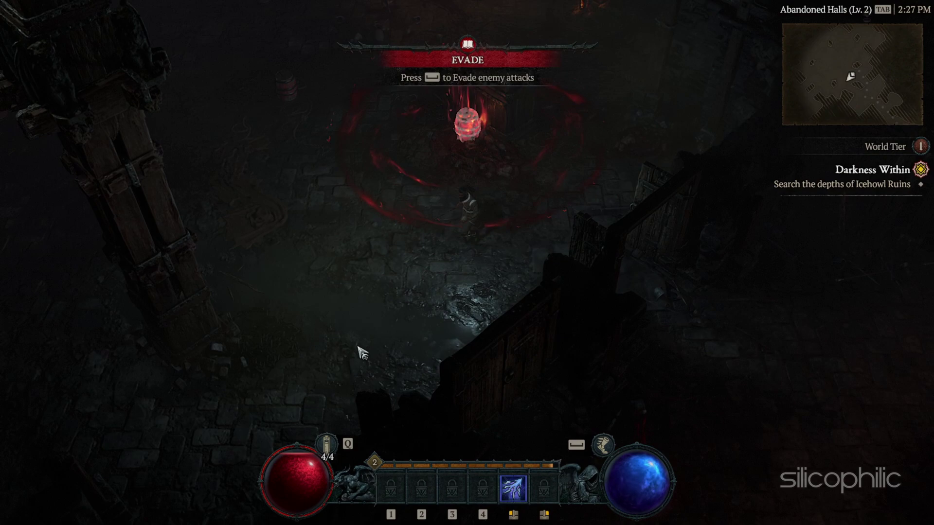
pyautogui.click(450, 148)
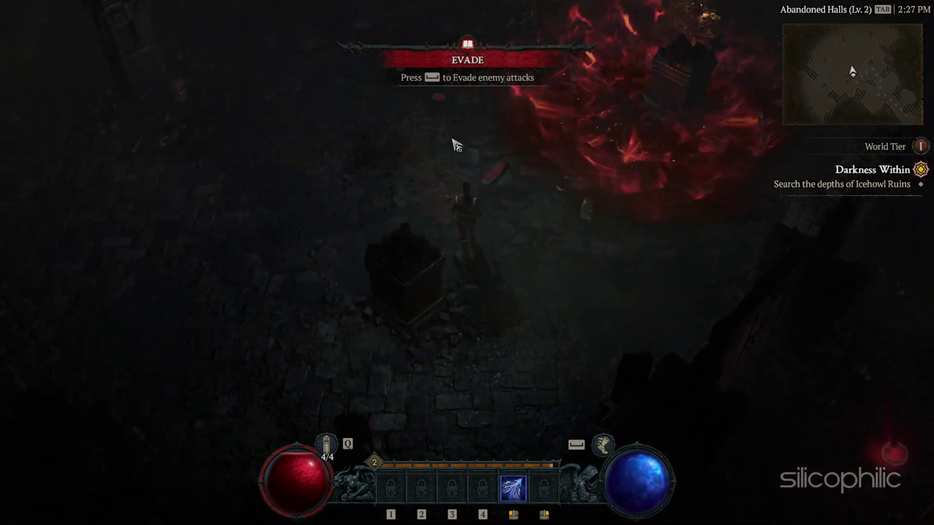
pyautogui.click(621, 175)
pyautogui.click(87, 197)
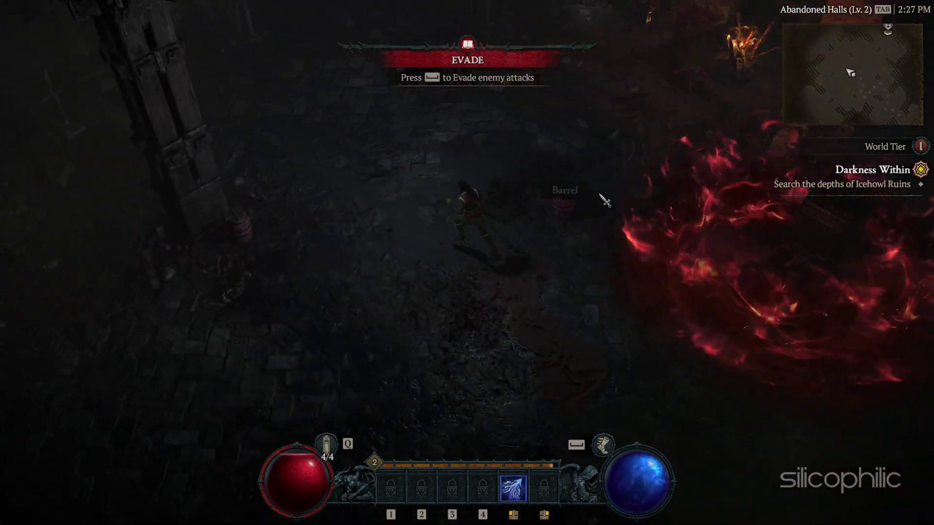
pyautogui.click(673, 228)
pyautogui.click(671, 171)
pyautogui.click(327, 356)
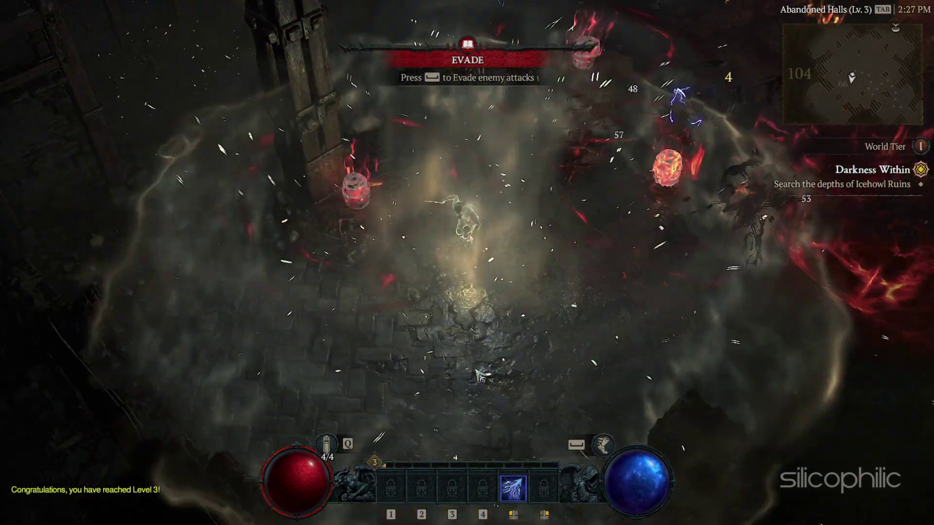
pyautogui.press('space')
pyautogui.click(568, 263)
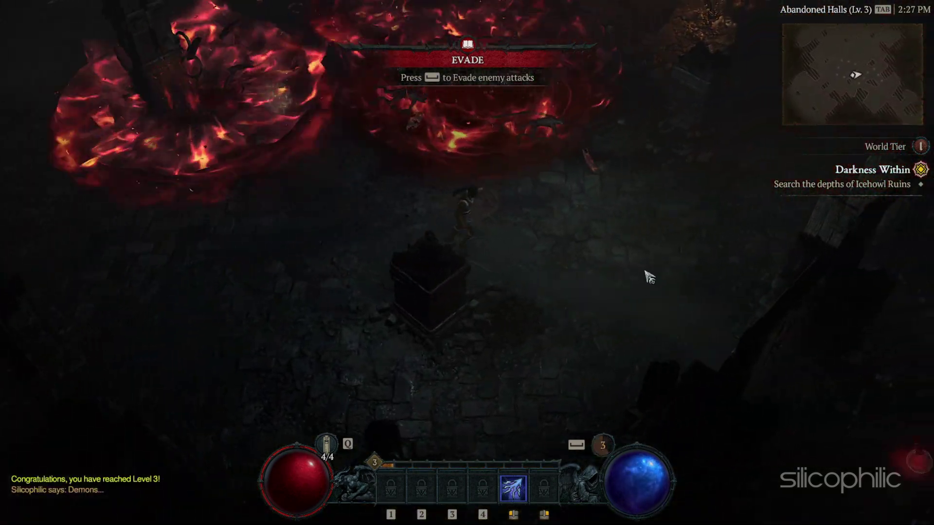
pyautogui.click(646, 273)
pyautogui.click(319, 263)
pyautogui.click(375, 217)
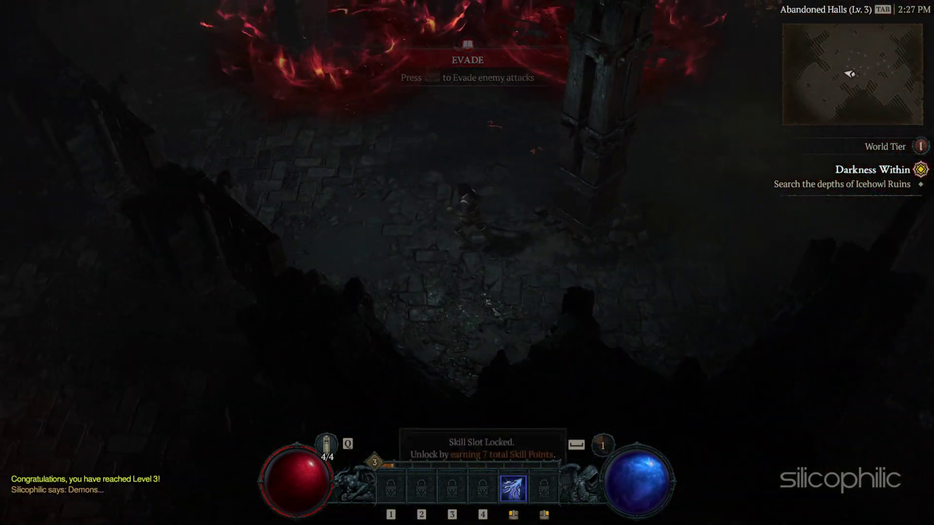
pyautogui.click(537, 494)
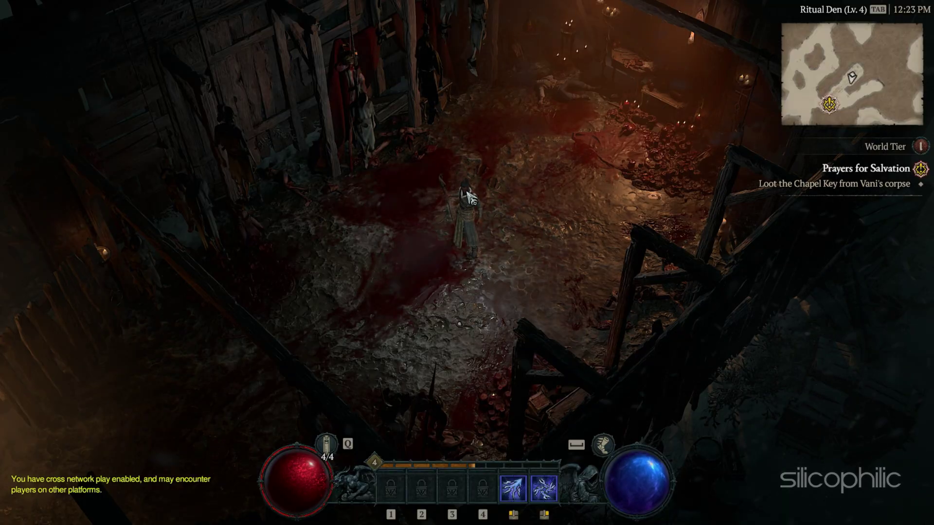
# Step: Open the game's graphics options and set Display to Windowed (Fullscreen) and Adapter to NVIDIA GeForce RTX 3070
pyautogui.press('Escape')
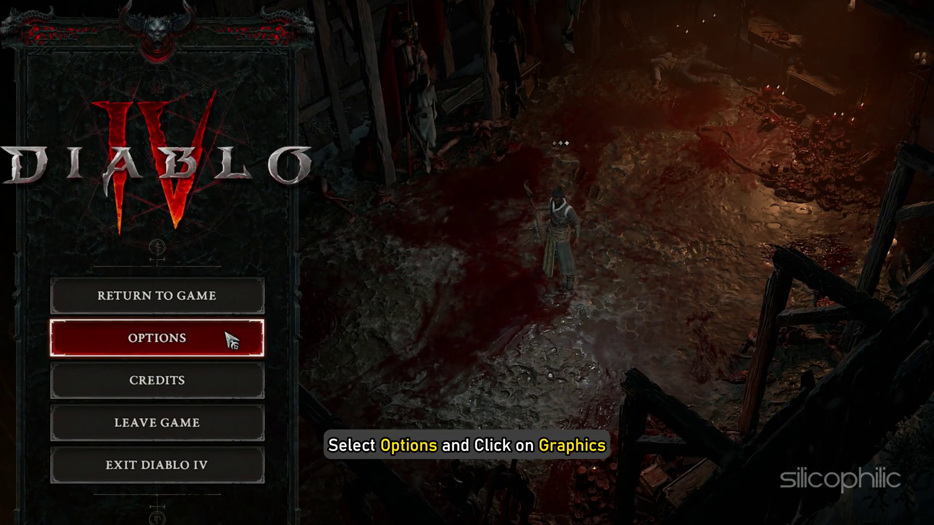
pyautogui.click(219, 306)
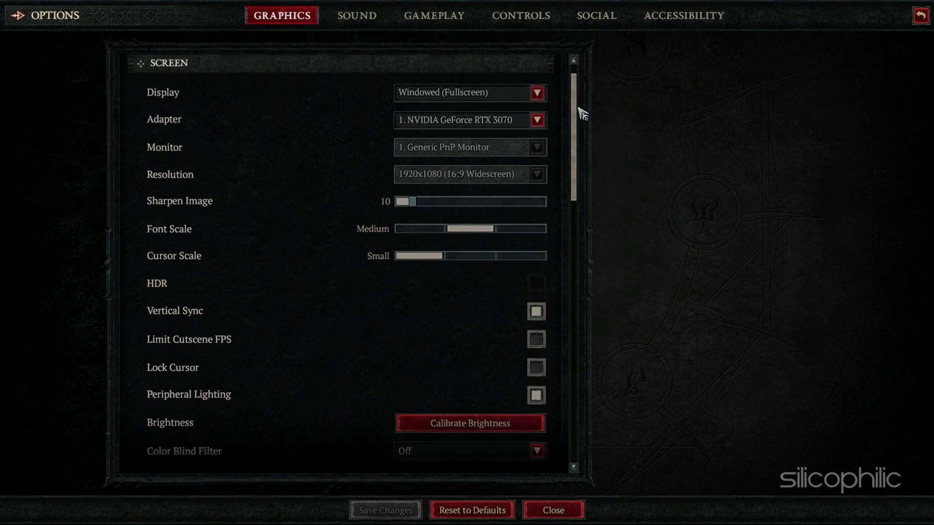
pyautogui.click(536, 93)
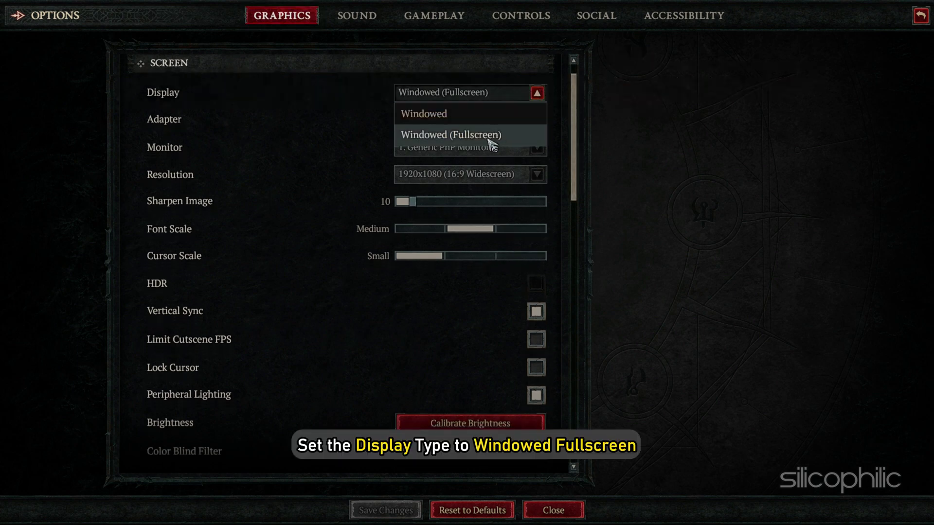
pyautogui.click(522, 141)
pyautogui.click(537, 120)
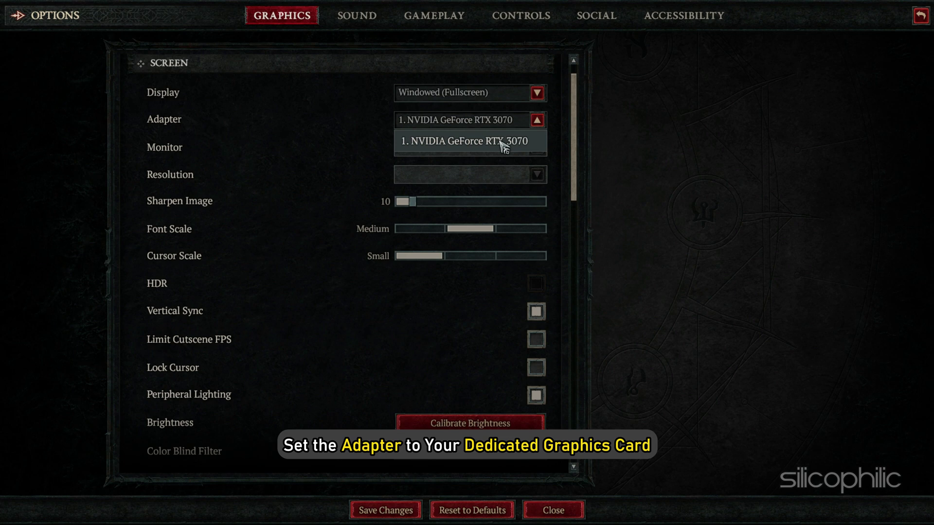
pyautogui.click(541, 144)
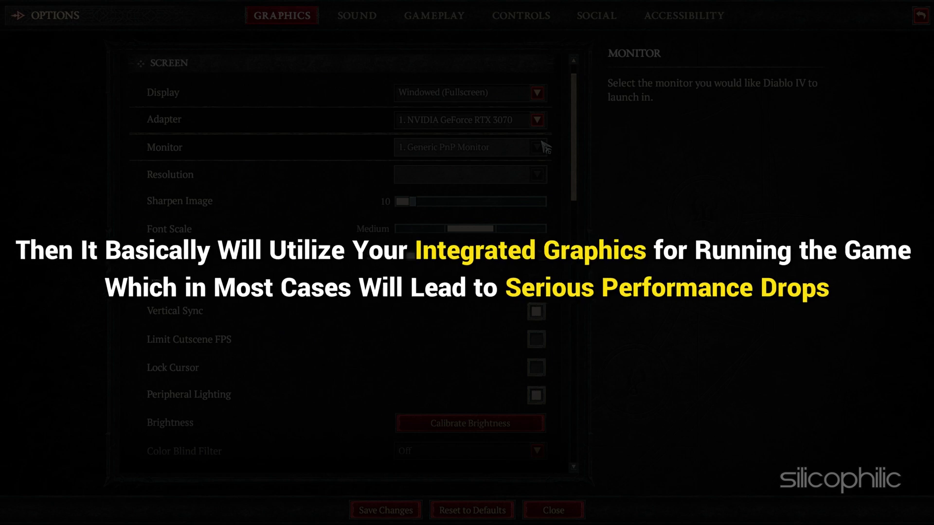
# Step: Disable Vertical Sync and enable Limit Cutscene FPS in the screen settings
pyautogui.scroll(-2, 545, 146)
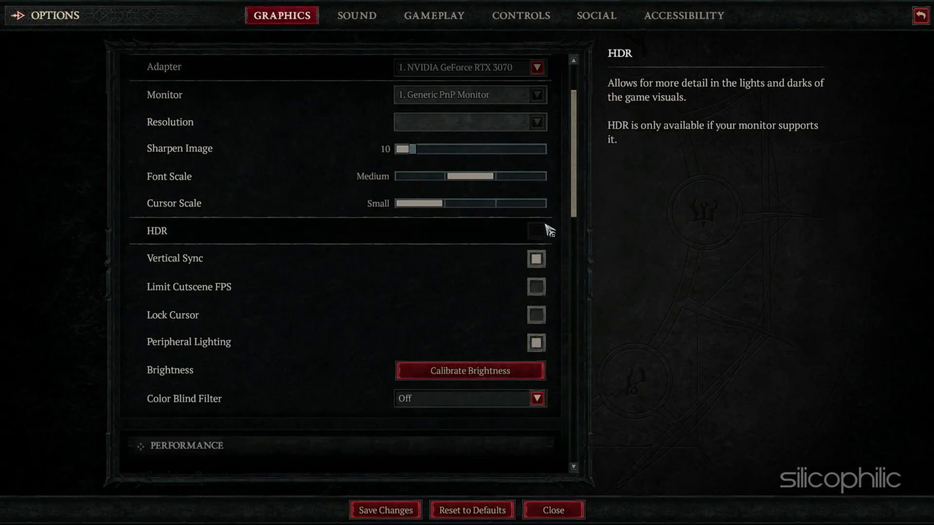
pyautogui.click(535, 260)
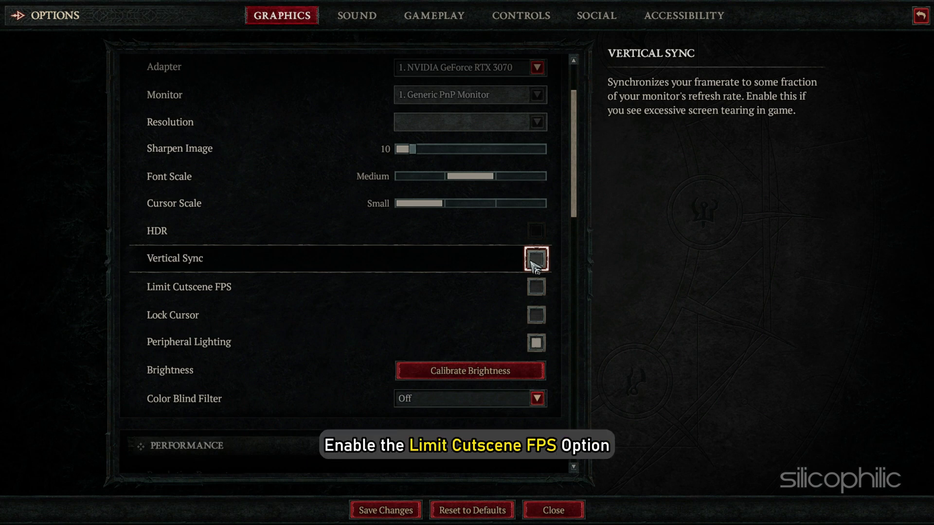
pyautogui.click(535, 288)
# Step: Set NVIDIA DLSS to Ultra Performance in the performance settings
pyautogui.scroll(-5, 563, 298)
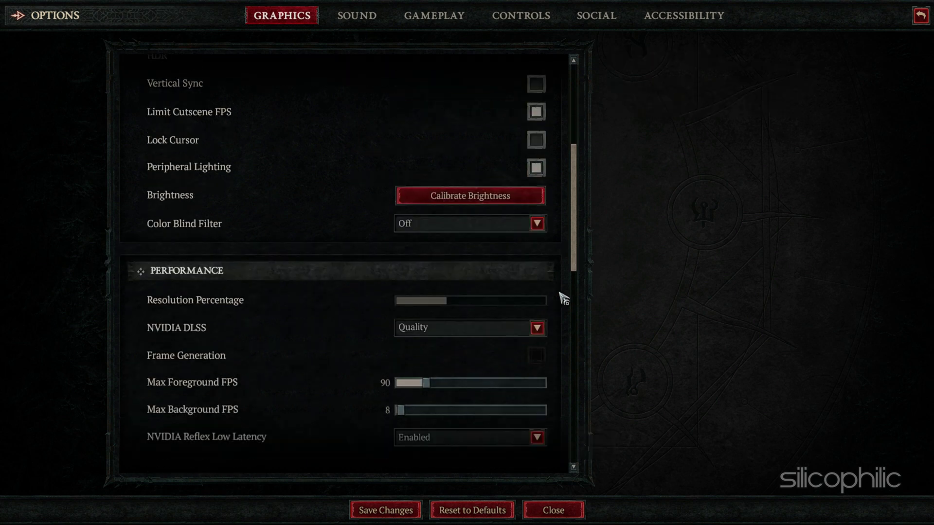
pyautogui.scroll(-3, 563, 298)
pyautogui.click(537, 223)
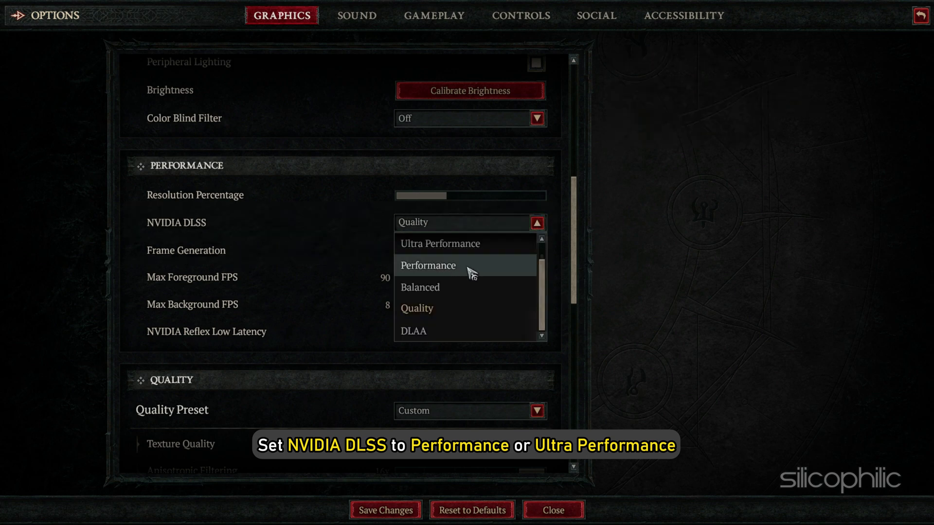
pyautogui.click(496, 254)
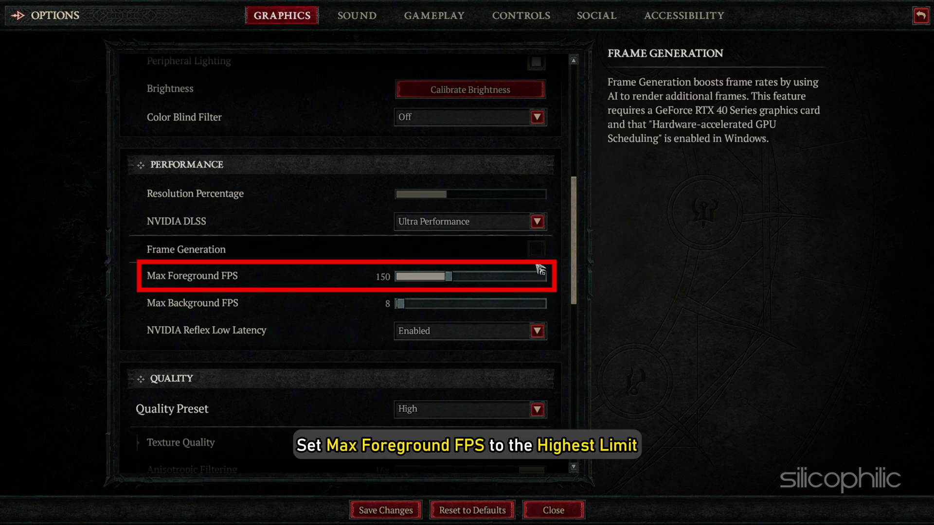
# Step: Raise Max Foreground FPS to 400 and set NVIDIA Reflex Low Latency to Enabled + Boost
pyautogui.moveTo(452, 277); pyautogui.dragTo(556, 285)
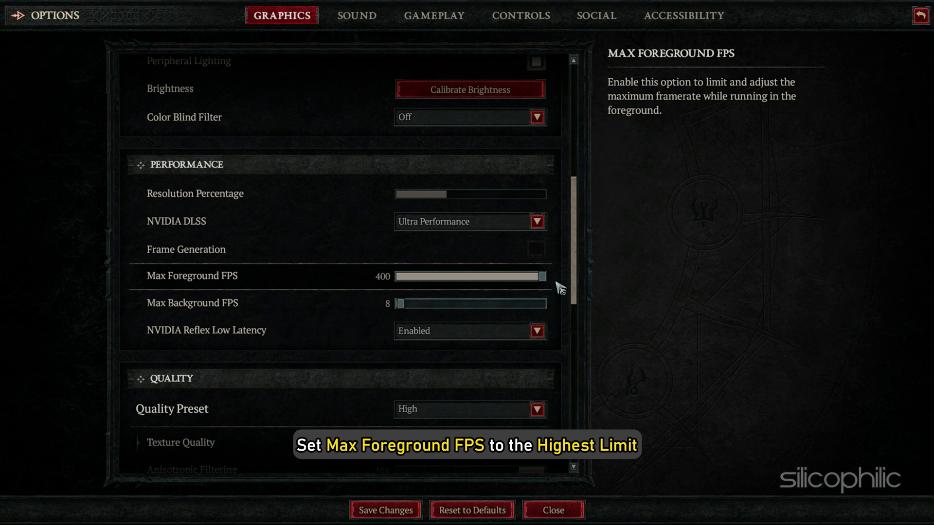
pyautogui.click(536, 332)
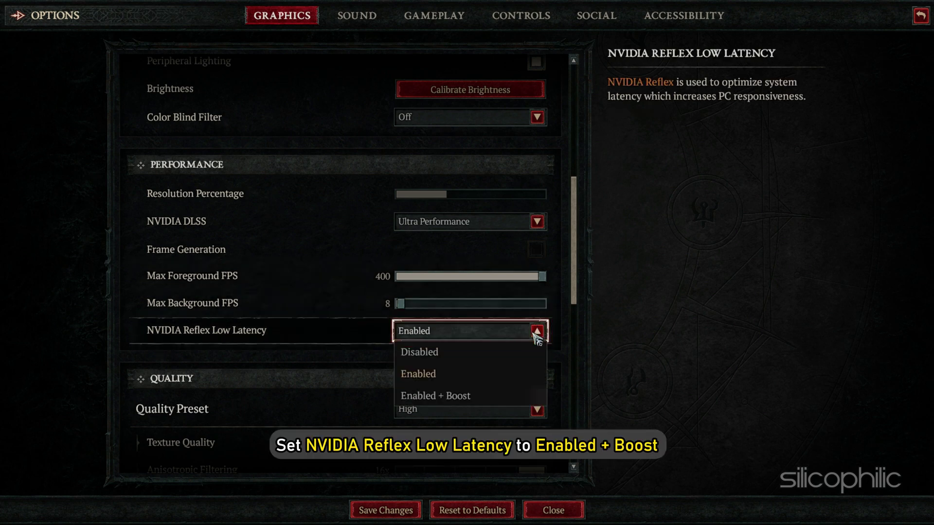
pyautogui.click(475, 396)
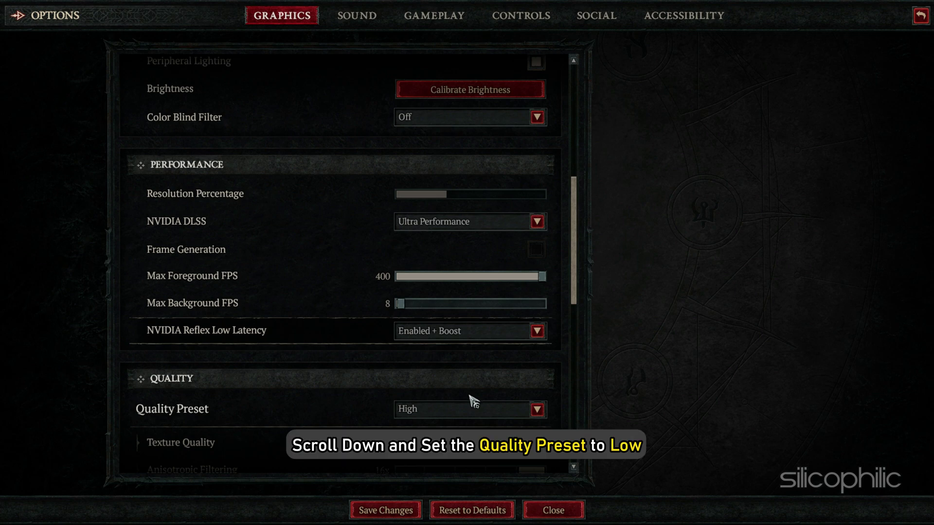
# Step: Set the graphics Quality Preset to Low
pyautogui.scroll(-5, 550, 390)
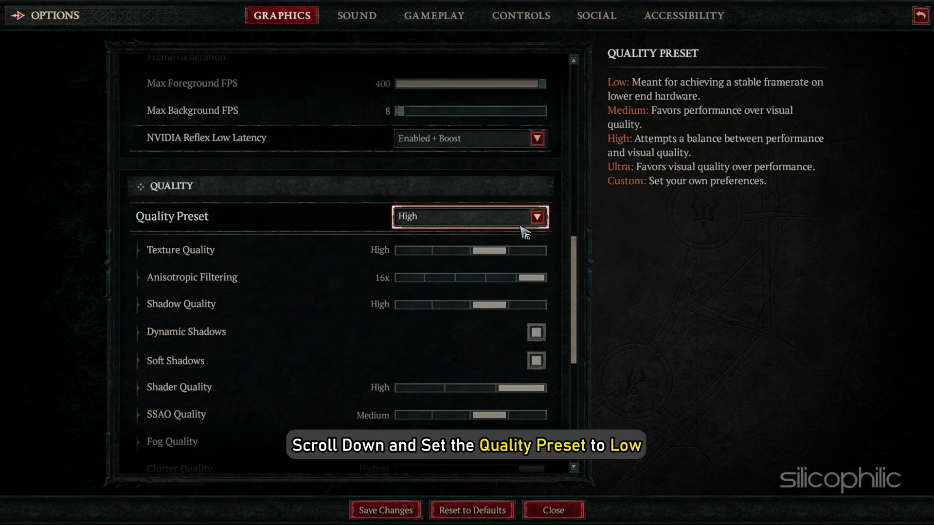
pyautogui.click(524, 229)
pyautogui.click(426, 239)
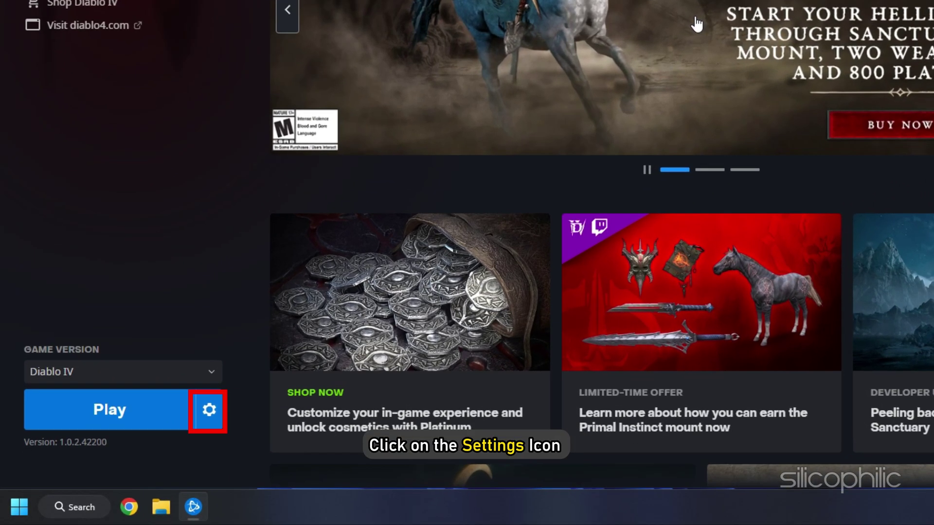
# Step: Switch to the Battle.net launcher and run Scan and Repair on the Diablo IV installation
pyautogui.click(213, 411)
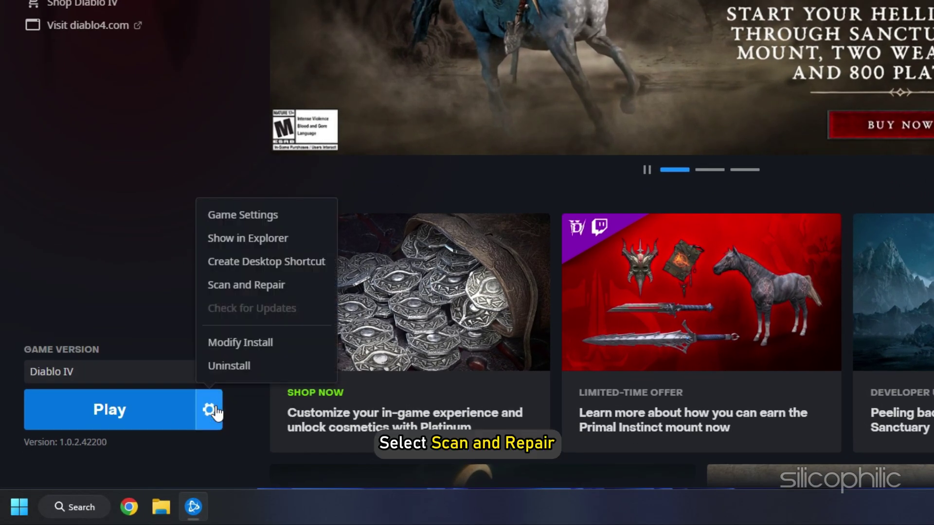
pyautogui.click(292, 287)
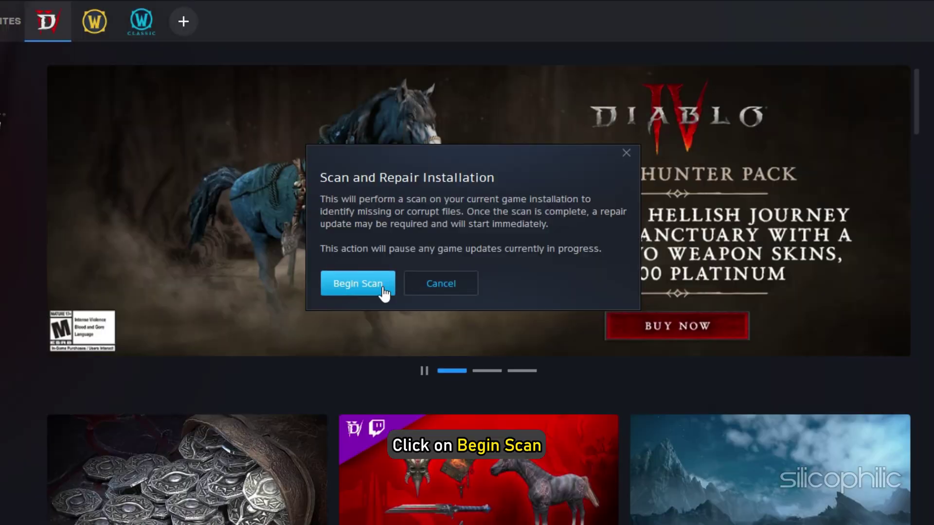
pyautogui.click(383, 287)
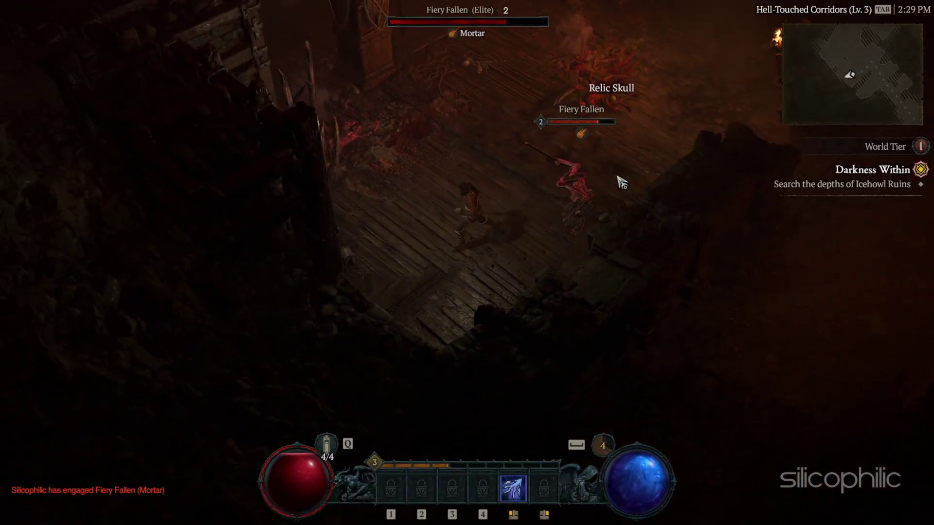
pyautogui.click(590, 199)
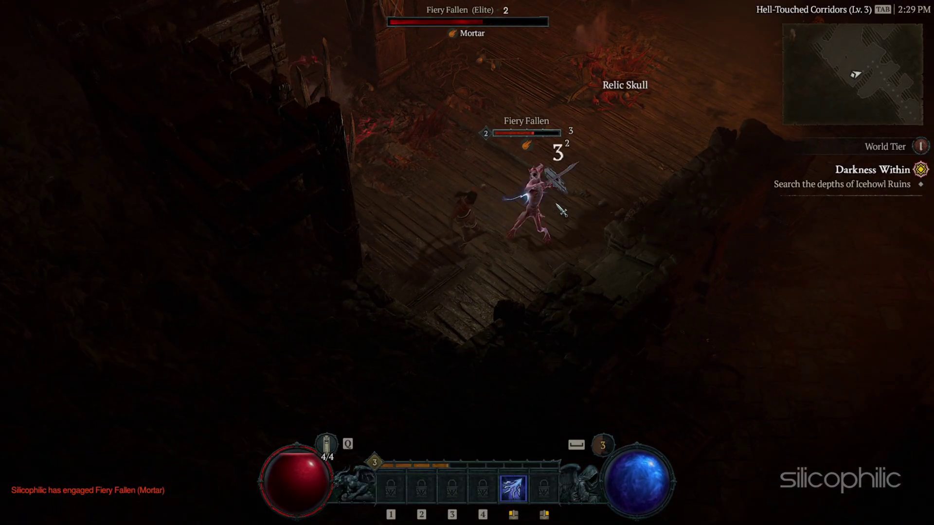
pyautogui.click(559, 210)
pyautogui.click(559, 212)
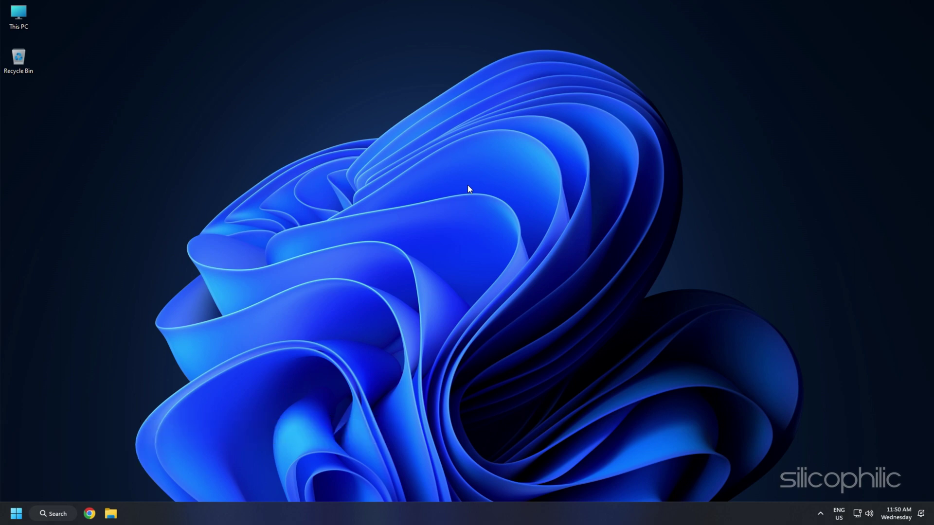
# Step: Switch to Windows Settings and open the Graphics page within the system's display settings
pyautogui.press('super+i')
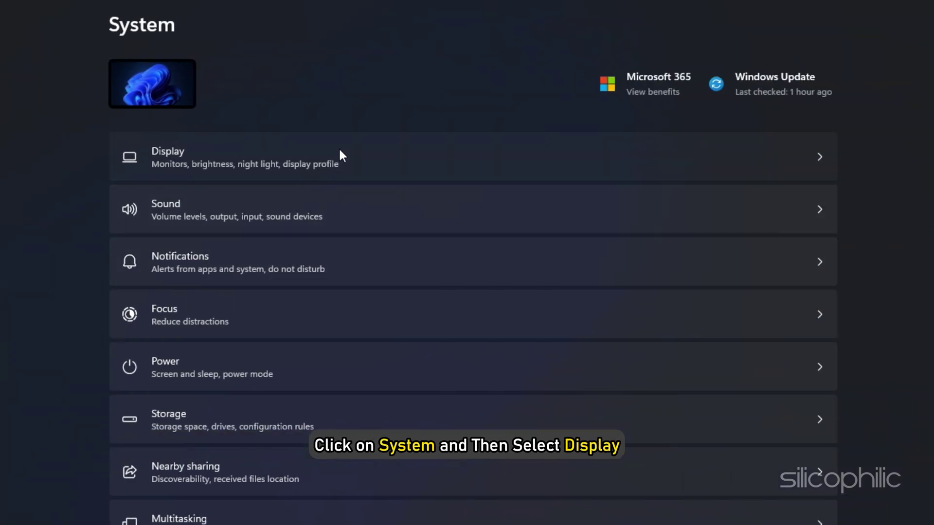
pyautogui.click(340, 155)
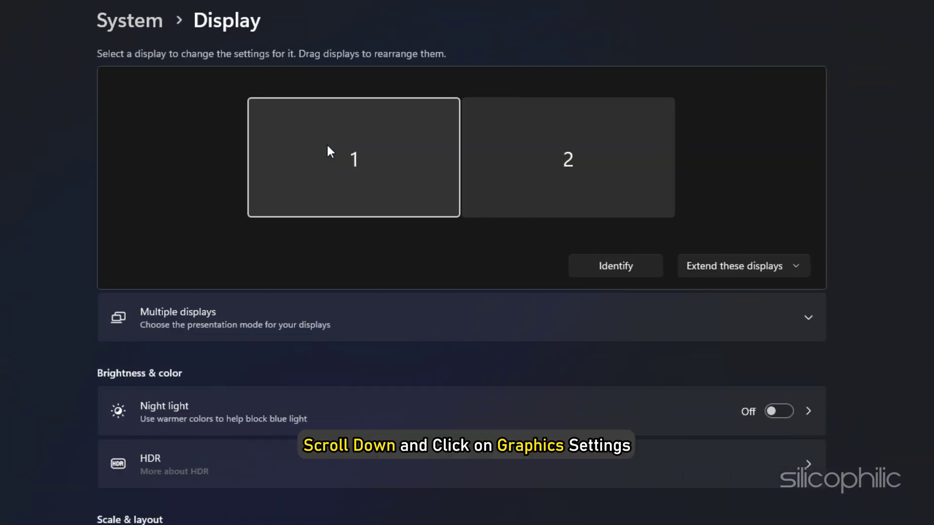
pyautogui.scroll(-10, 327, 260)
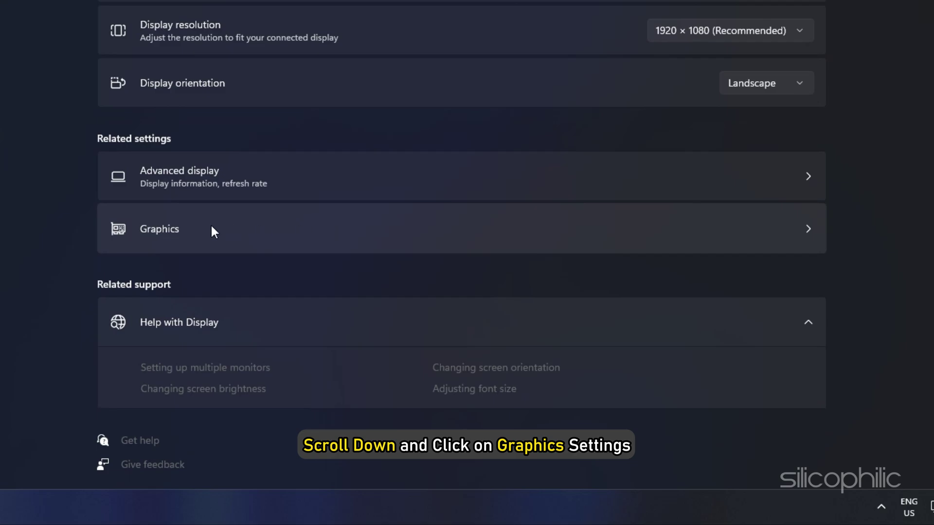
pyautogui.click(192, 231)
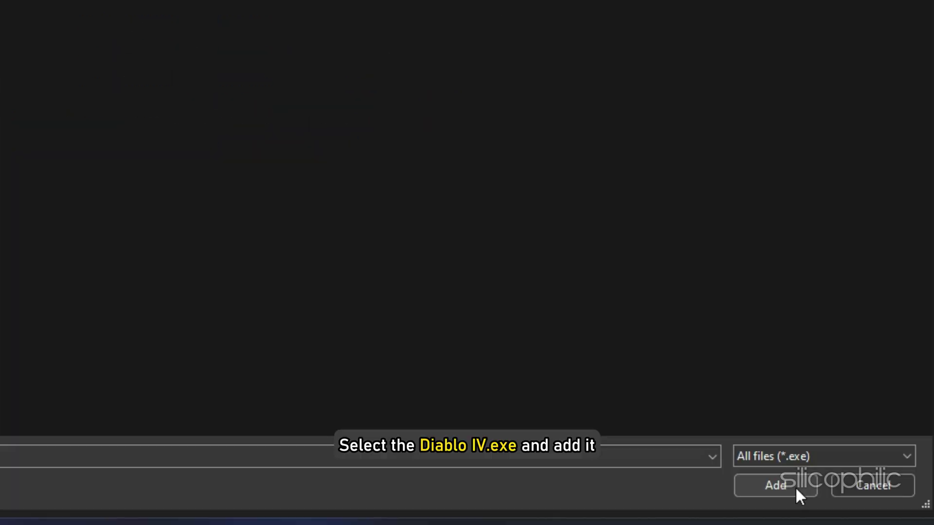
# Step: Add Diablo IV.exe to the custom graphics options for apps and save its graphics preference as High performance
pyautogui.click(796, 489)
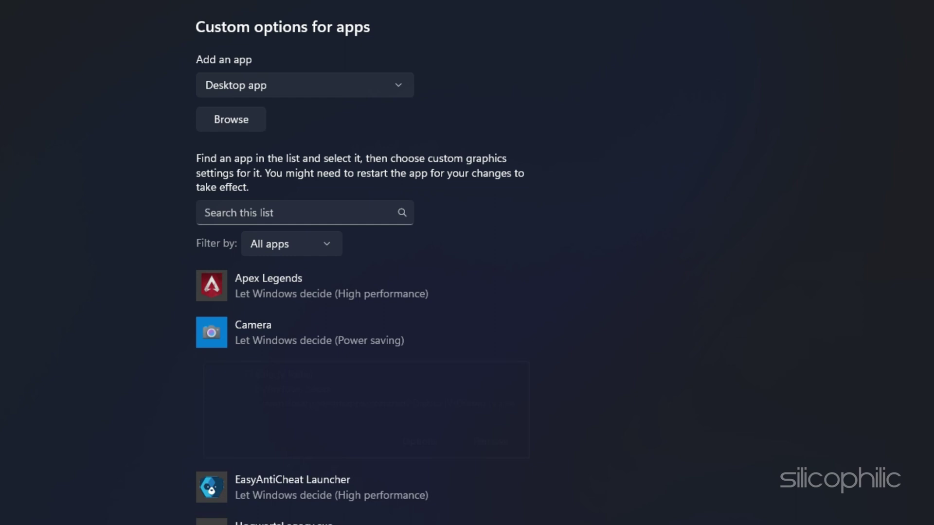
pyautogui.click(427, 448)
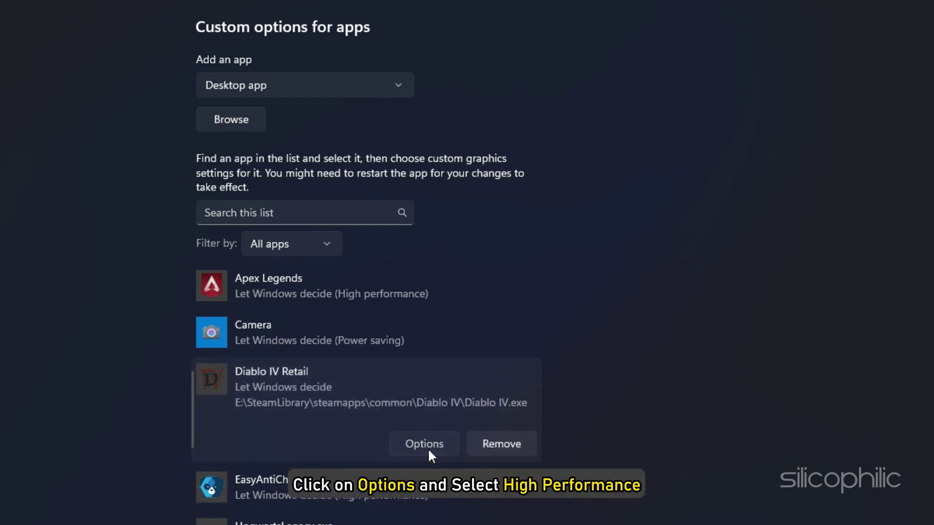
pyautogui.click(339, 239)
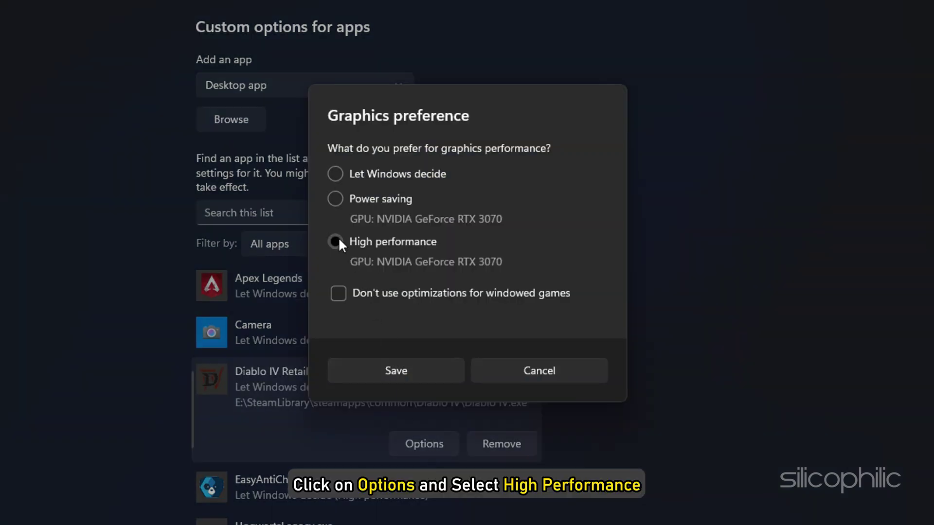
pyautogui.click(451, 370)
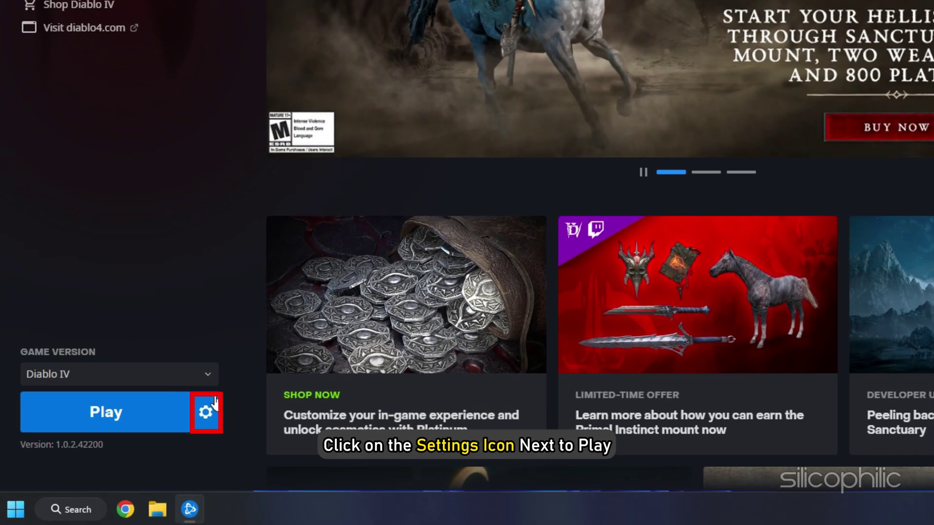
# Step: Switch to the Battle.net launcher and look up the install location in Diablo IV's game settings, selecting the path
pyautogui.click(208, 416)
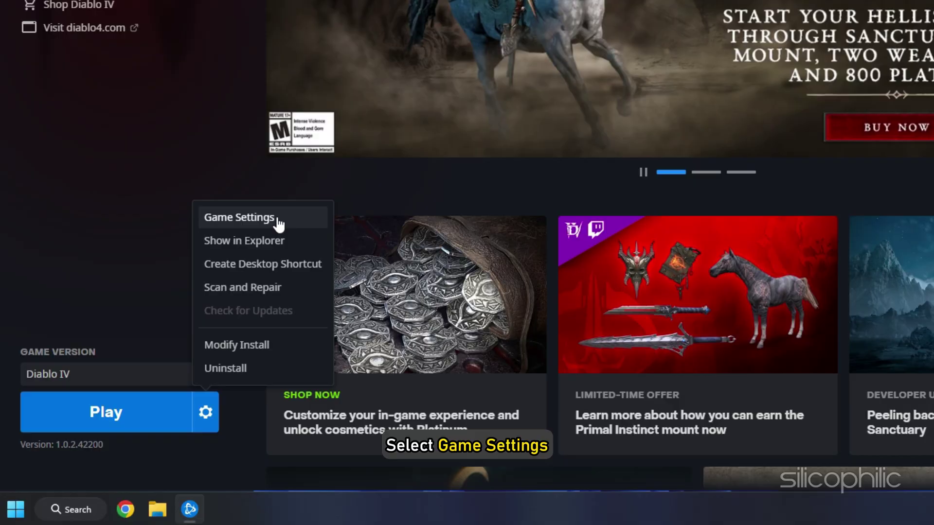
pyautogui.click(276, 217)
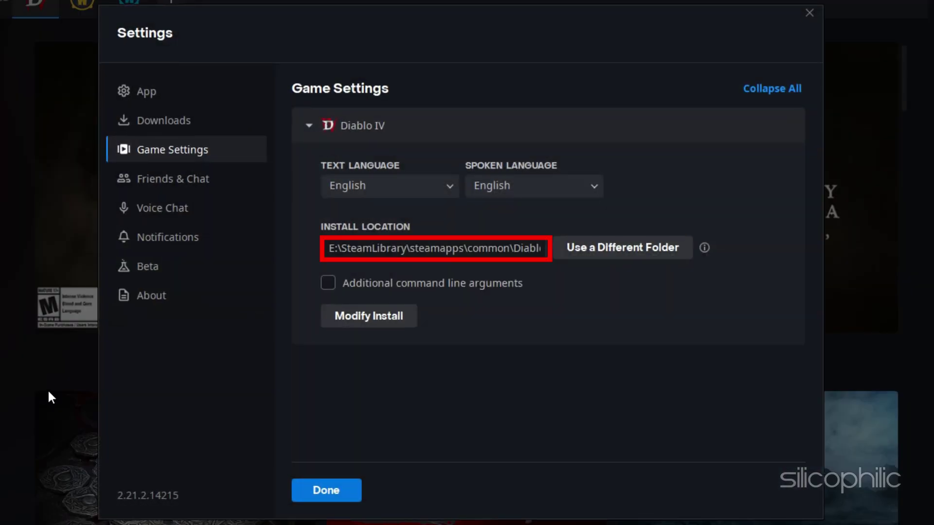
pyautogui.moveTo(330, 247); pyautogui.dragTo(458, 242)
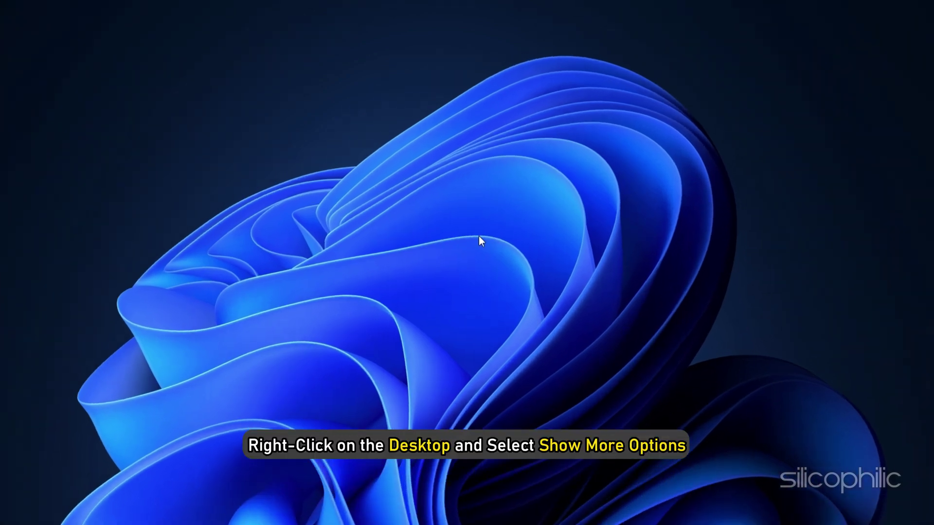
# Step: Open NVIDIA Control Panel from the desktop and show the global settings under Manage 3D Settings
pyautogui.rightClick(380, 27)
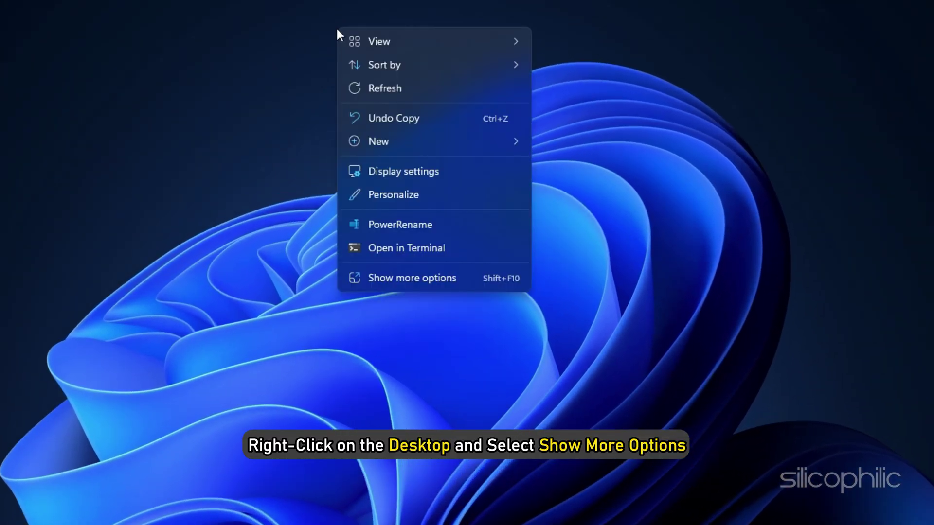
pyautogui.click(470, 284)
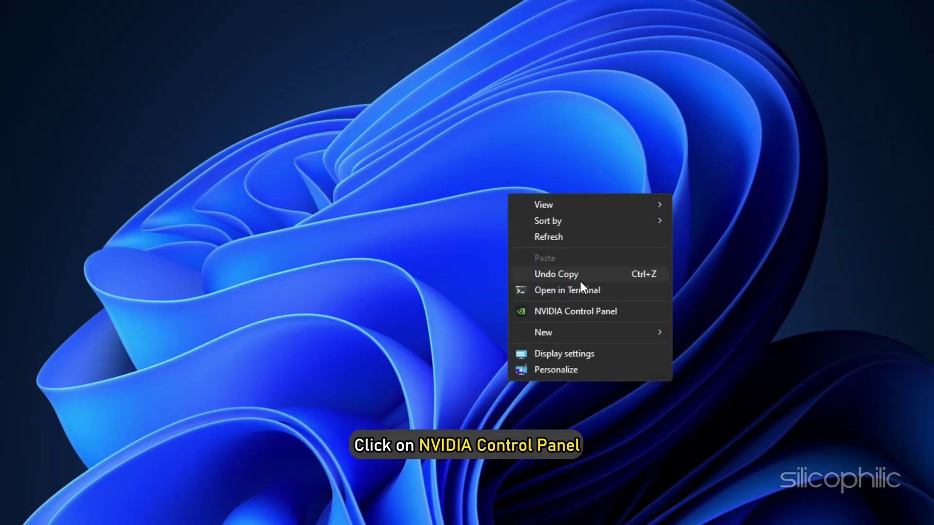
pyautogui.click(632, 312)
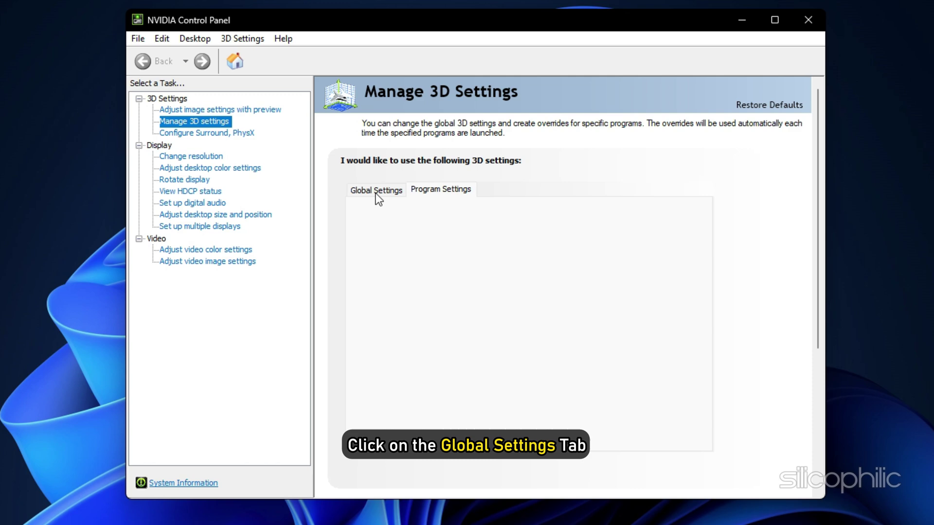
pyautogui.click(378, 191)
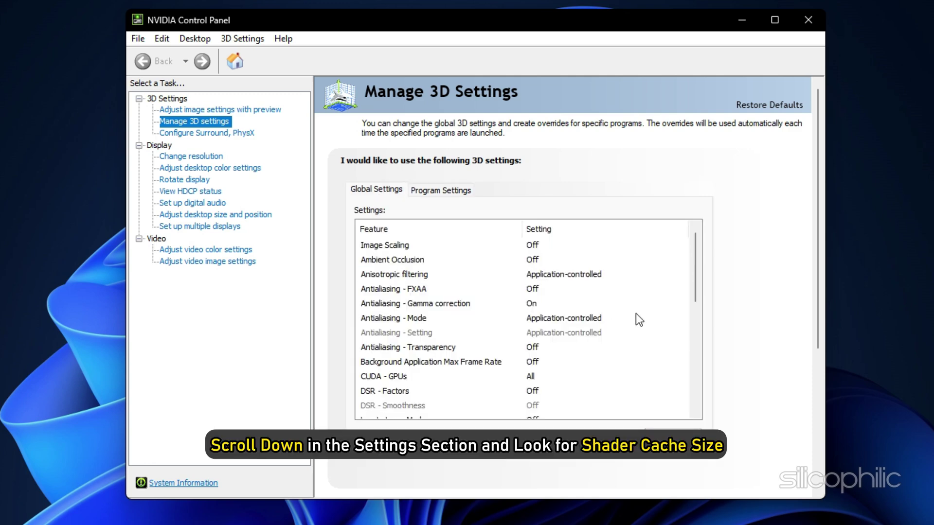
# Step: Set the global Shader Cache Size to Unlimited and apply the change
pyautogui.scroll(-6, 636, 315)
pyautogui.scroll(1, 636, 314)
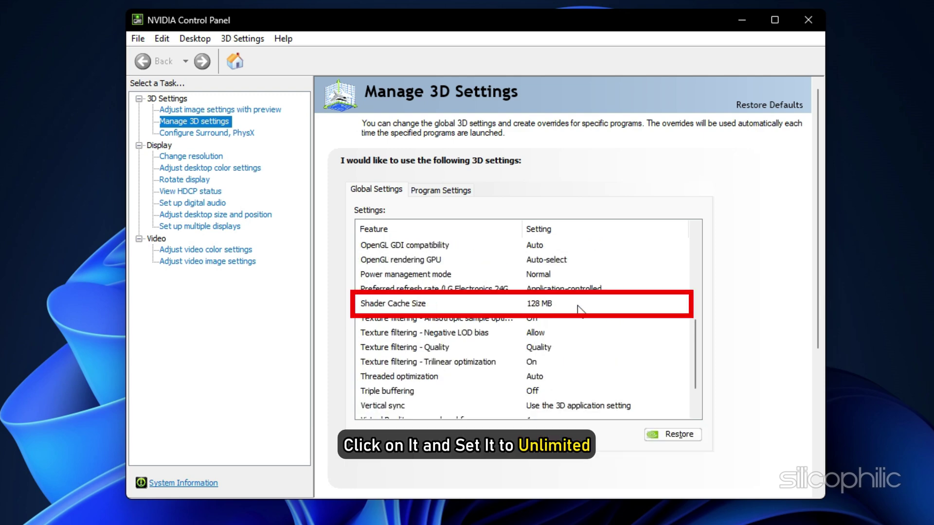
pyautogui.click(558, 305)
pyautogui.click(560, 304)
pyautogui.click(574, 426)
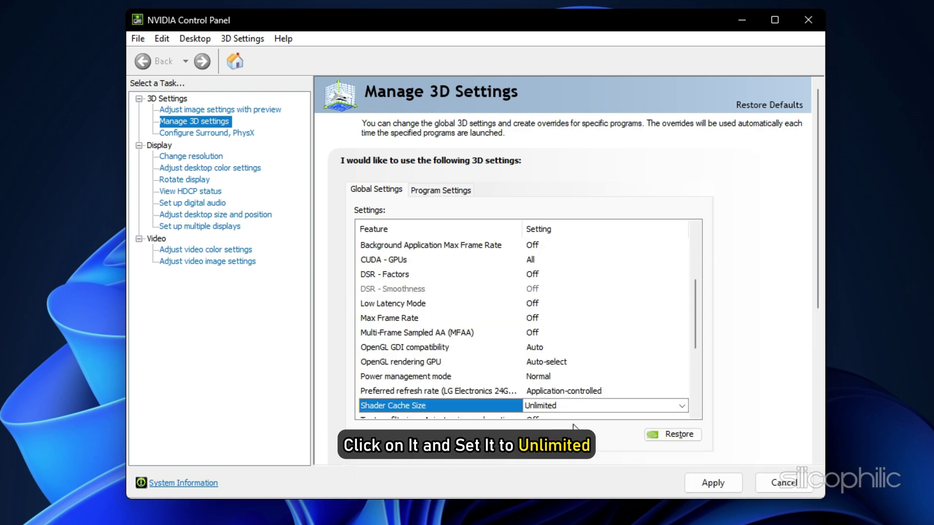
pyautogui.click(713, 482)
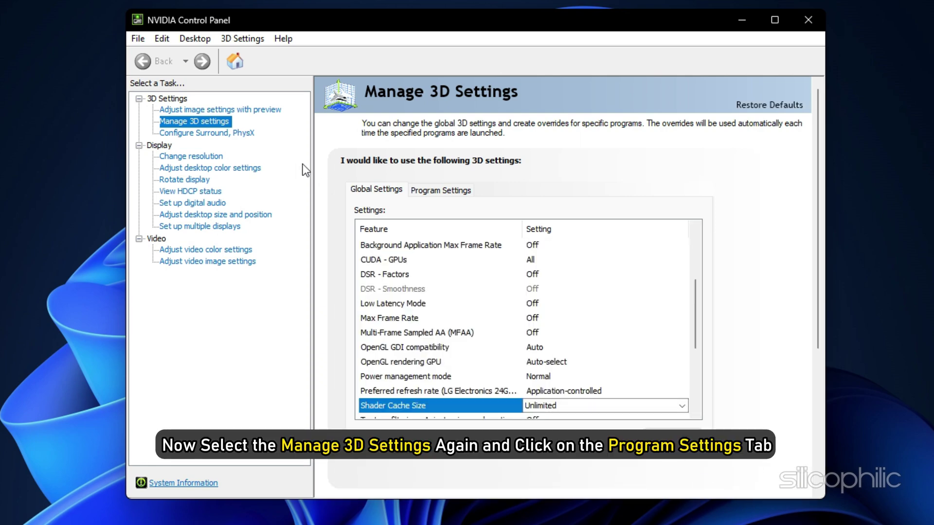
# Step: Add Diablo IV.exe from the Diablo IV install folder as a program to customize in the per-program 3D settings
pyautogui.click(218, 121)
pyautogui.click(469, 194)
pyautogui.click(541, 227)
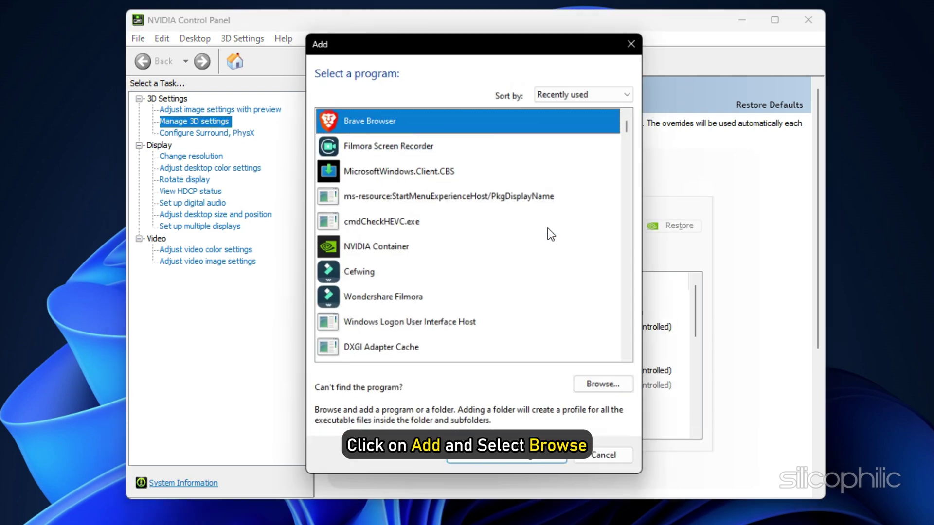
pyautogui.click(634, 393)
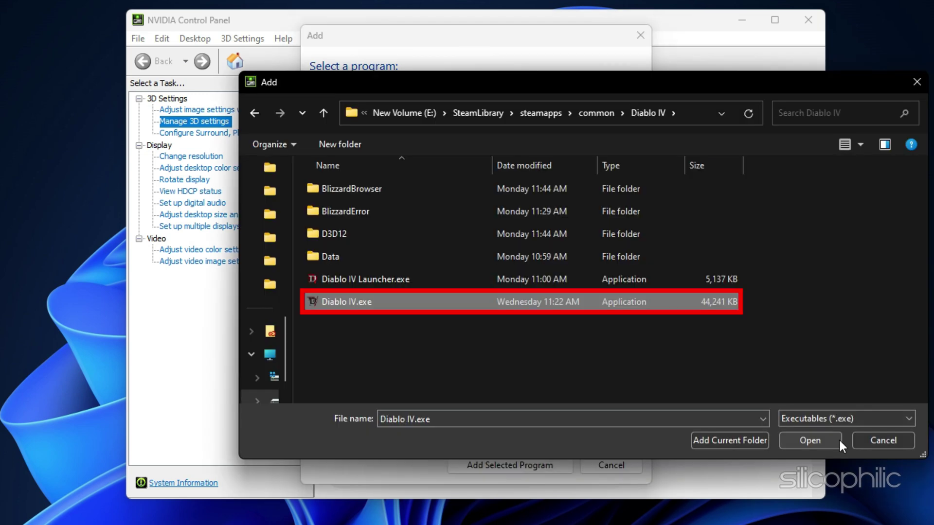
pyautogui.click(837, 440)
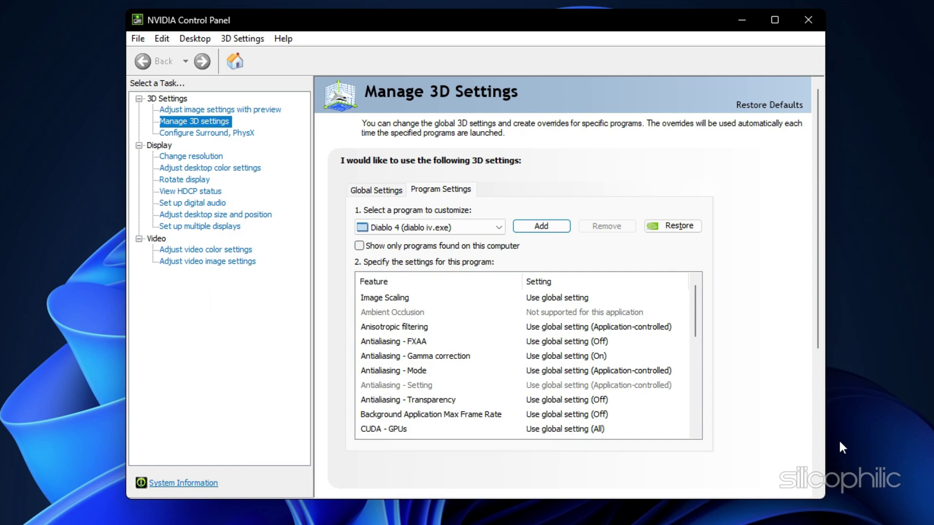
# Step: Set Diablo IV's OpenGL rendering GPU to NVIDIA GeForce RTX 3070 and its power management mode to Prefer maximum performance
pyautogui.scroll(-3, 617, 389)
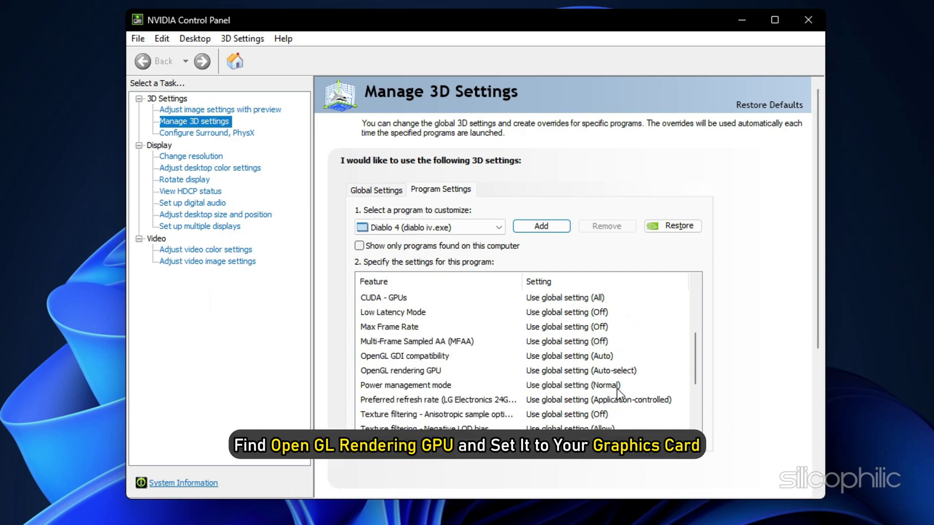
pyautogui.click(536, 372)
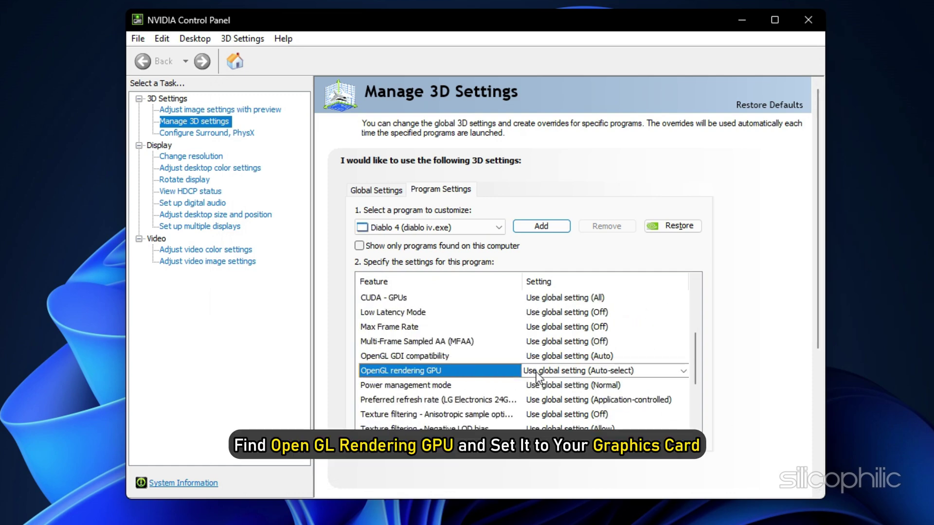
pyautogui.click(647, 373)
pyautogui.click(632, 407)
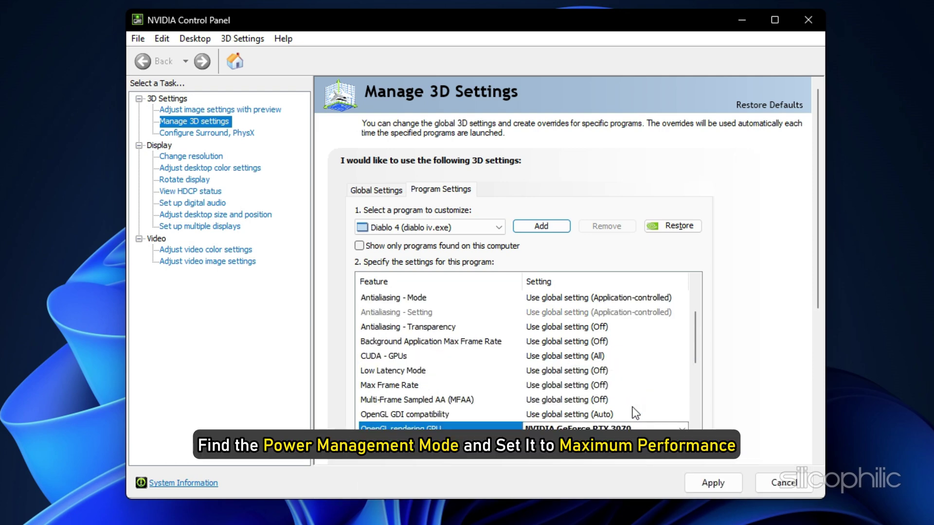
pyautogui.scroll(-2, 633, 407)
pyautogui.click(626, 360)
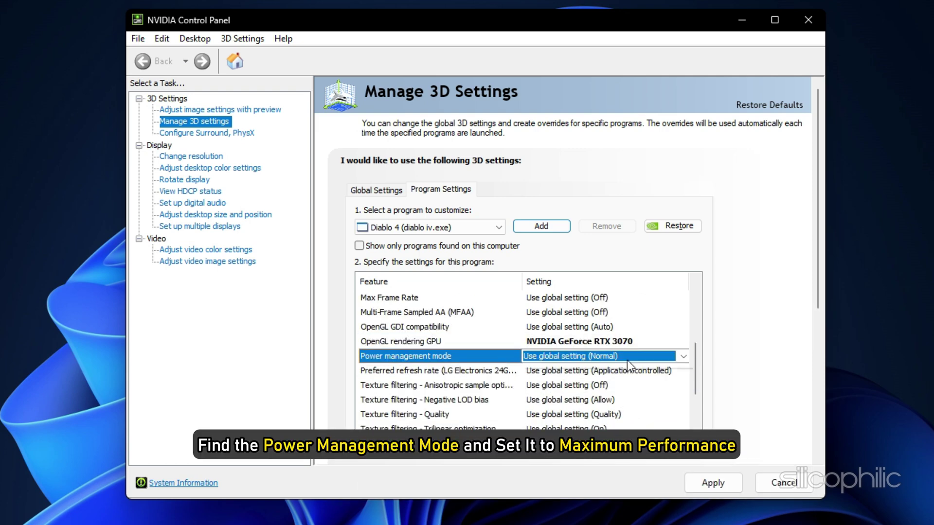
pyautogui.click(626, 359)
pyautogui.click(617, 387)
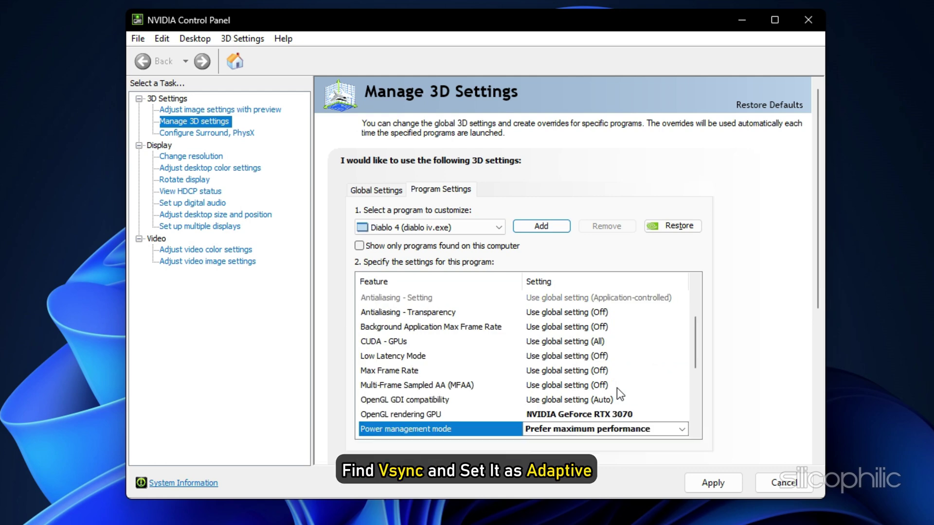
# Step: Set Diablo IV's vertical sync to Adaptive, apply the program settings and close NVIDIA Control Panel
pyautogui.scroll(-5, 675, 386)
pyautogui.click(528, 387)
pyautogui.click(683, 386)
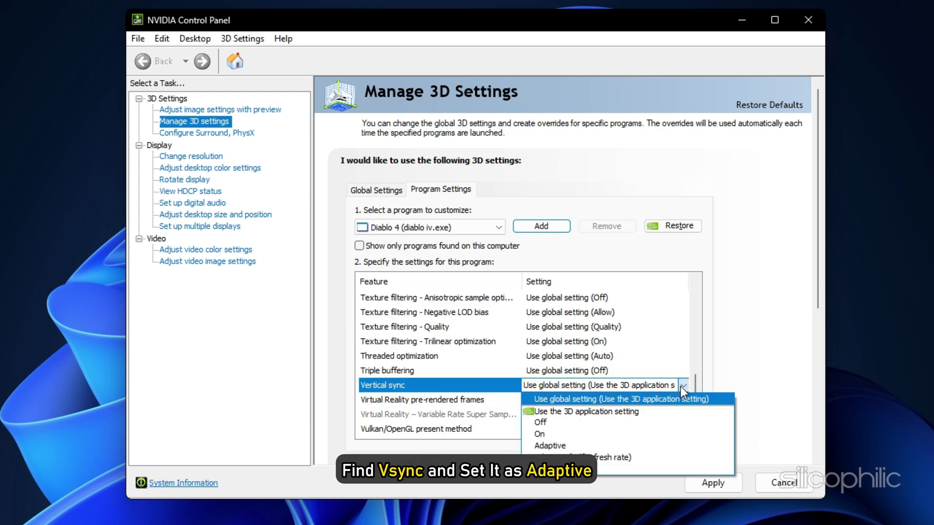
pyautogui.click(550, 445)
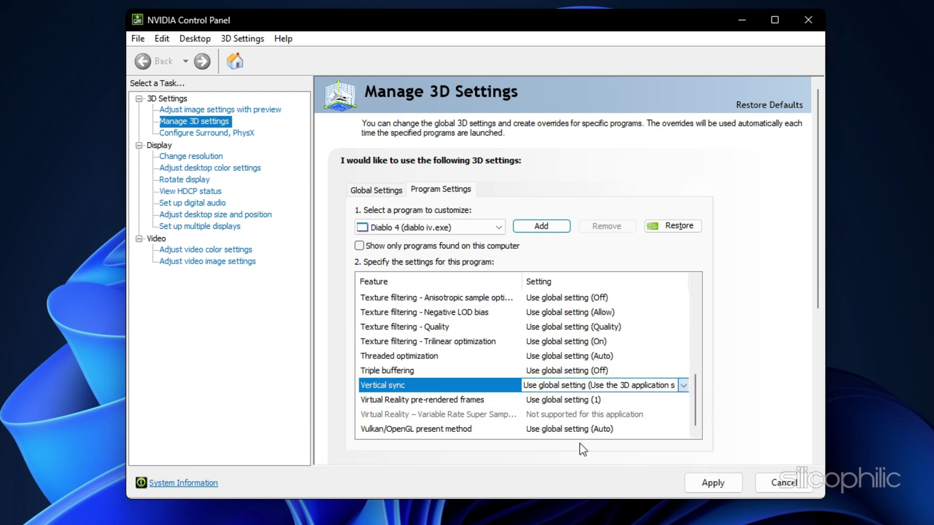
pyautogui.click(722, 484)
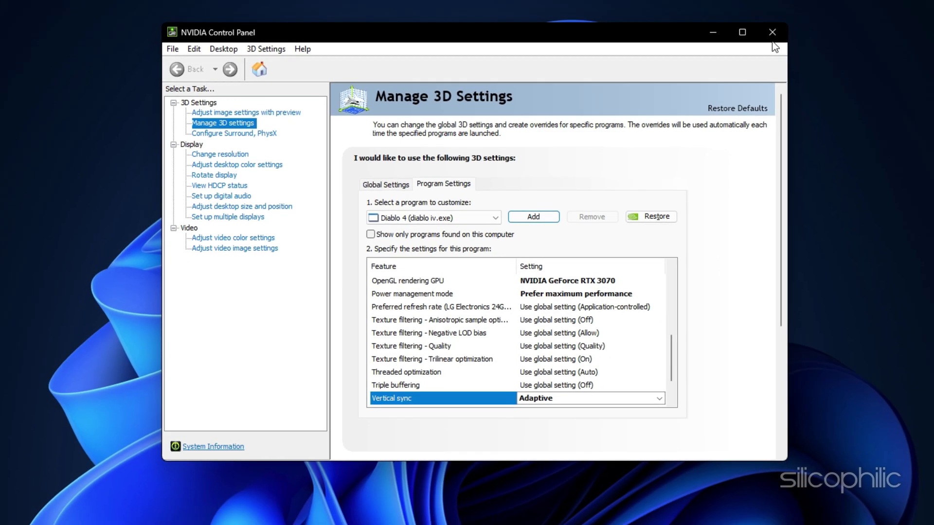
pyautogui.click(807, 28)
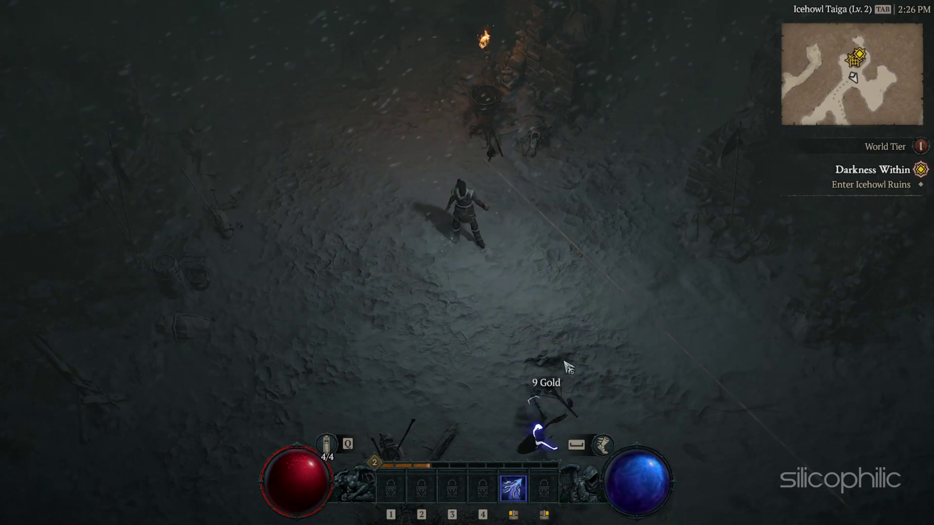
pyautogui.click(496, 131)
pyautogui.click(213, 150)
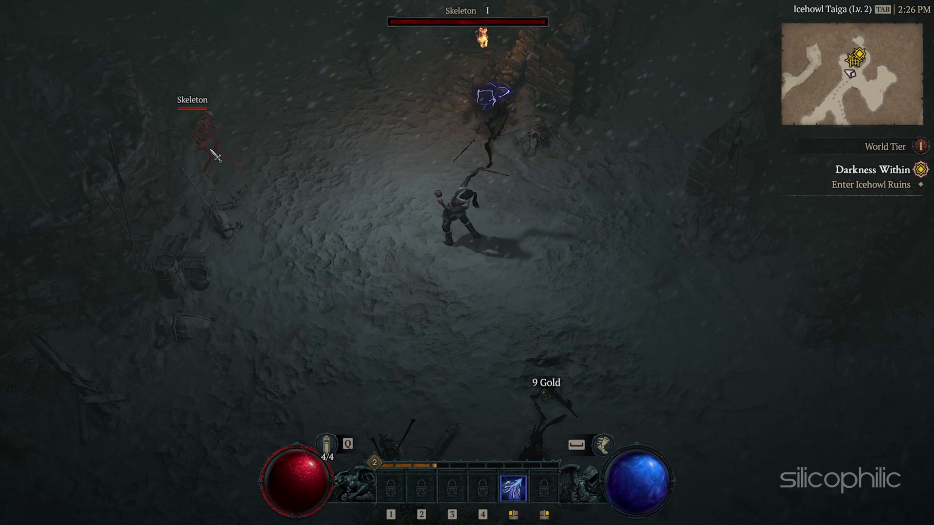
pyautogui.click(213, 153)
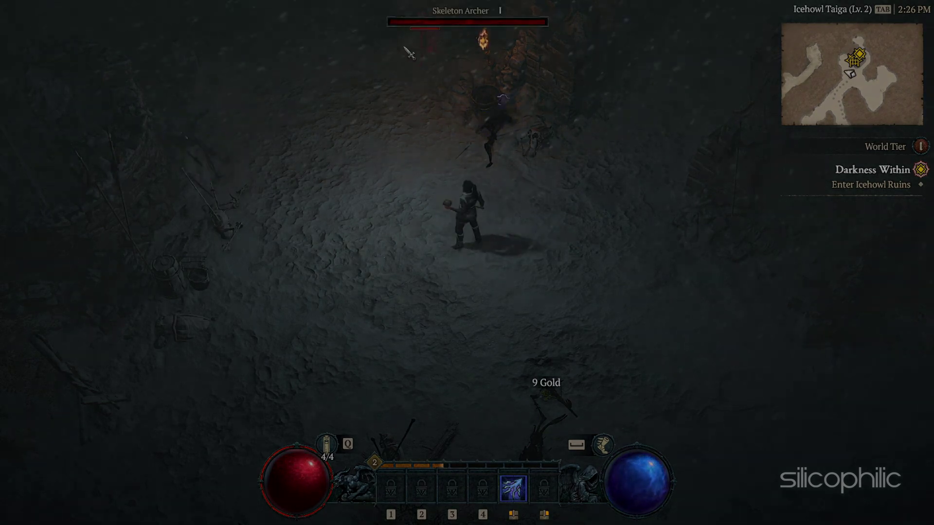
pyautogui.click(417, 39)
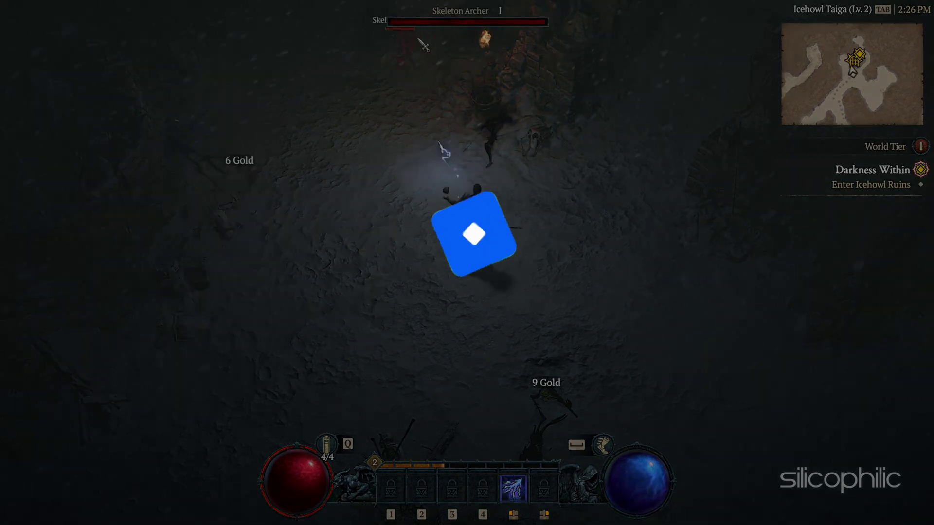
pyautogui.click(379, 84)
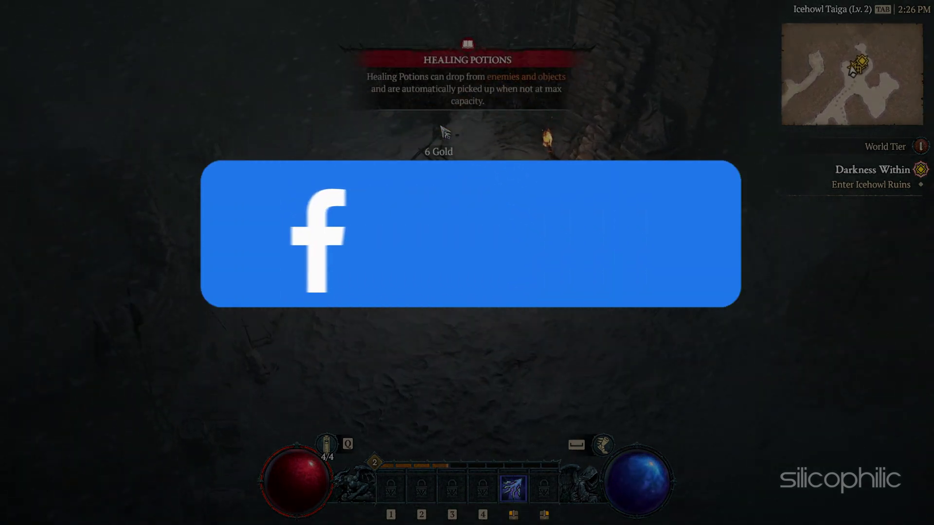
pyautogui.click(335, 455)
pyautogui.click(621, 154)
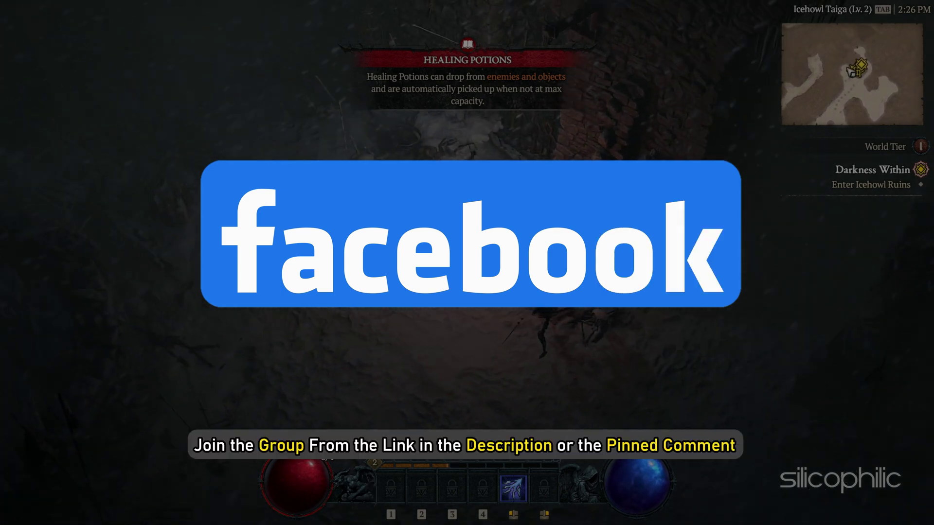
pyautogui.click(501, 355)
pyautogui.click(515, 383)
pyautogui.click(482, 7)
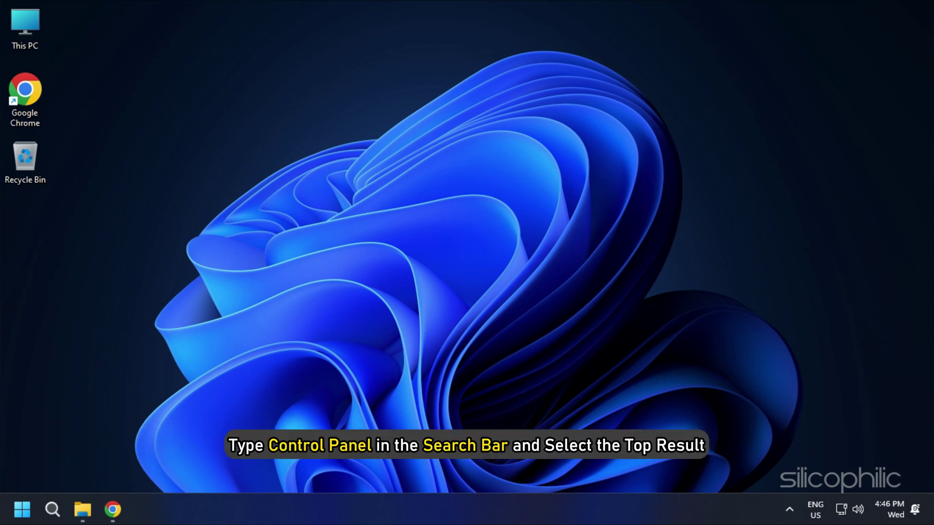
# Step: Open Windows Control Panel through a search, view its items as large icons and open Power Options
pyautogui.click(44, 509)
pyautogui.write('control panel')
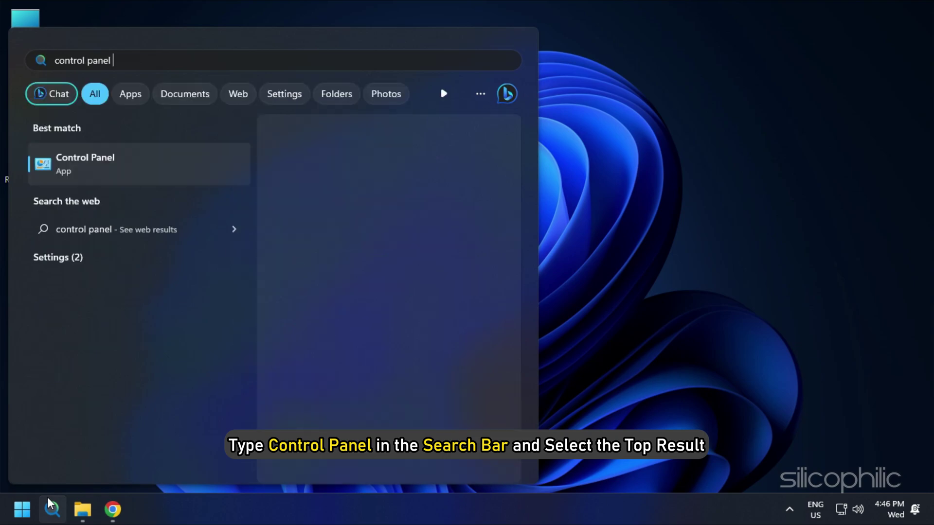
pyautogui.click(151, 173)
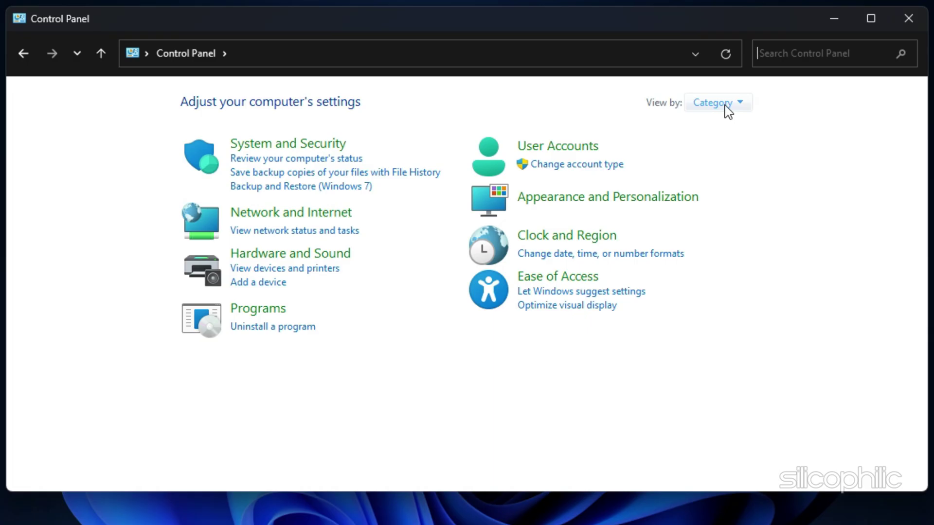
pyautogui.click(724, 107)
pyautogui.click(758, 152)
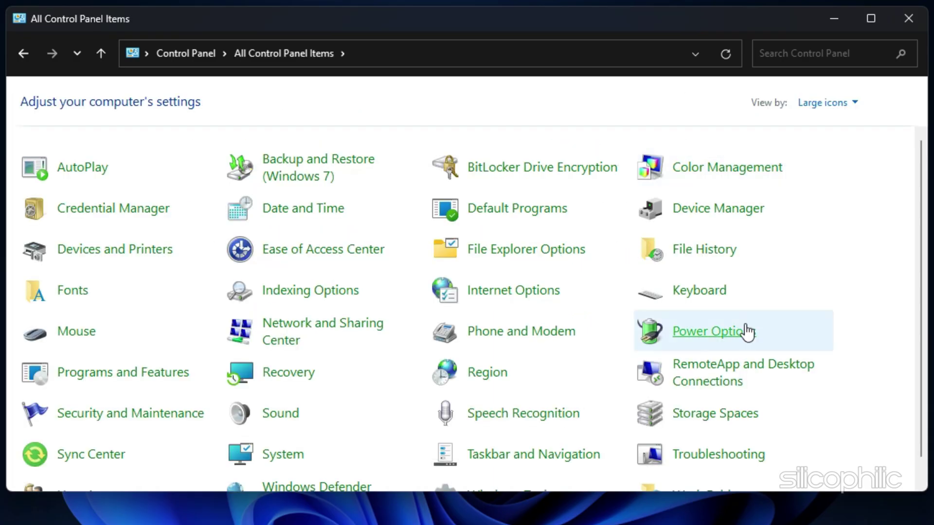
pyautogui.click(748, 336)
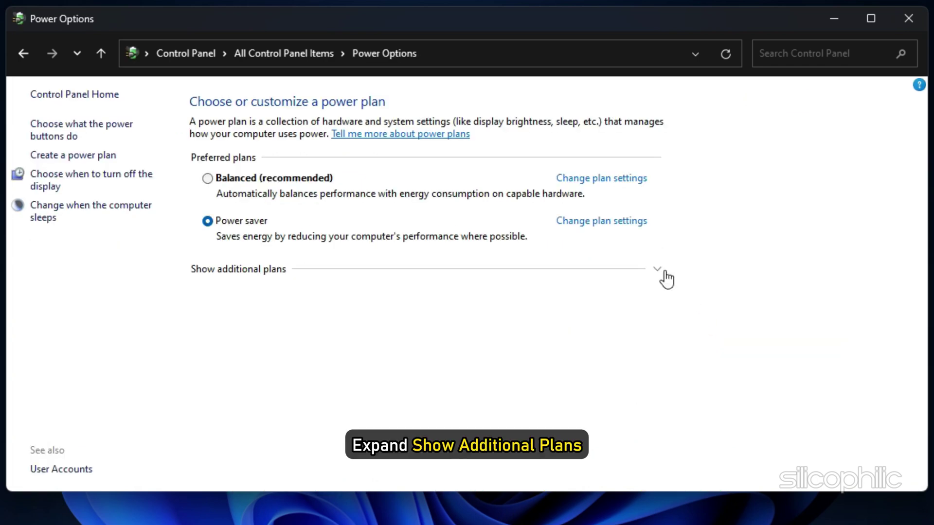
# Step: Reveal the additional power plans and activate the High performance plan
pyautogui.click(656, 275)
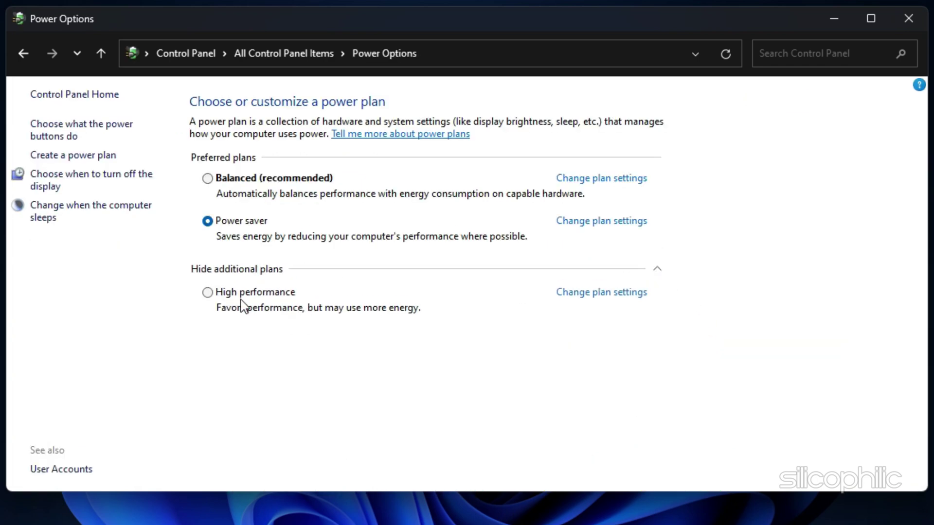
pyautogui.click(208, 293)
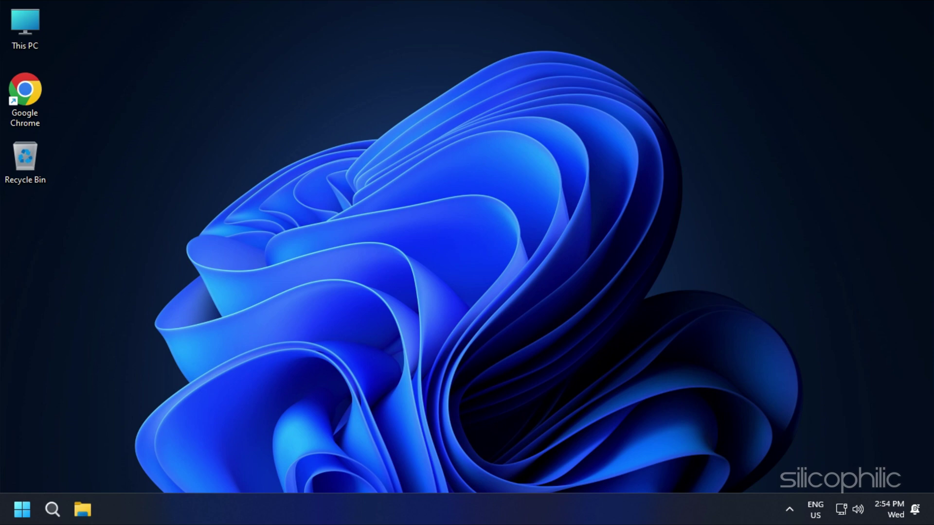
# Step: Search Windows for Game Mode, open its settings page and turn Game Mode on
pyautogui.click(52, 511)
pyautogui.write('Game Mode')
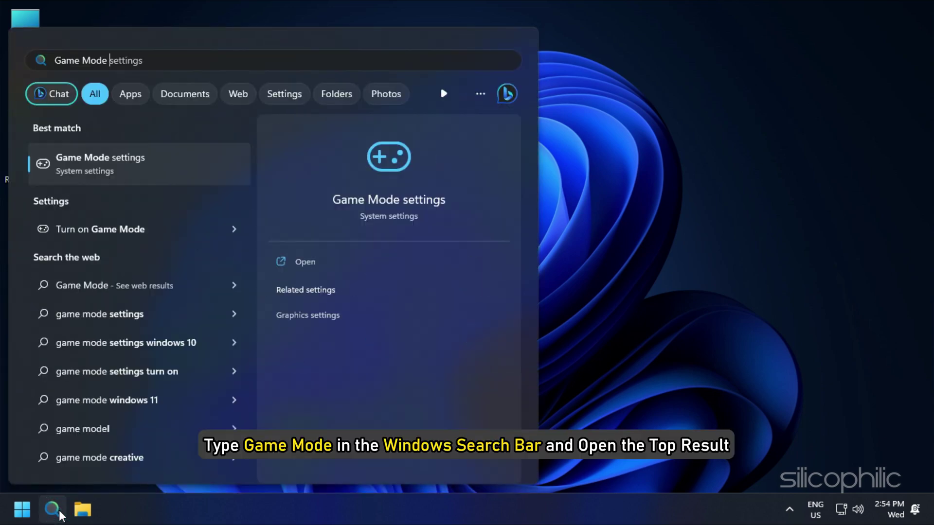
pyautogui.click(135, 174)
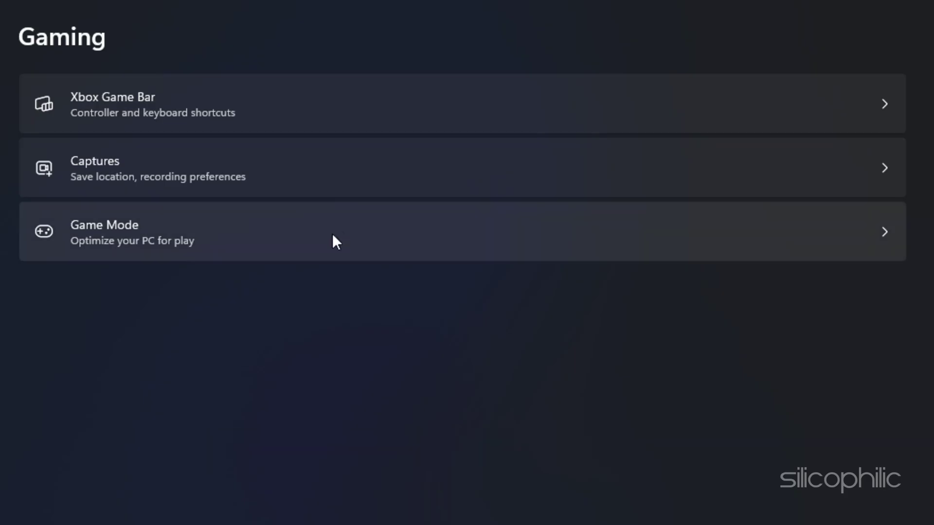
pyautogui.click(334, 240)
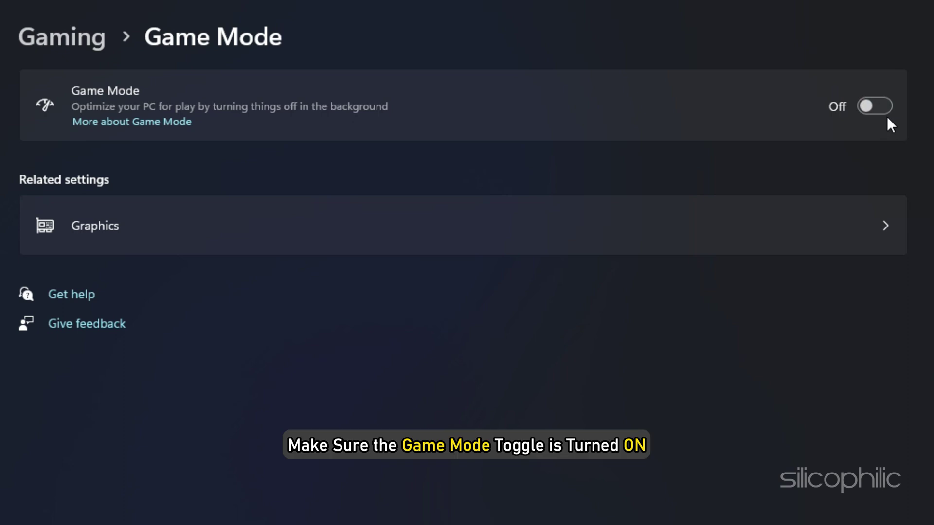
pyautogui.click(888, 107)
# Step: Open the Xbox Game Bar page in the Gaming settings and turn off opening it with the controller button
pyautogui.click(68, 35)
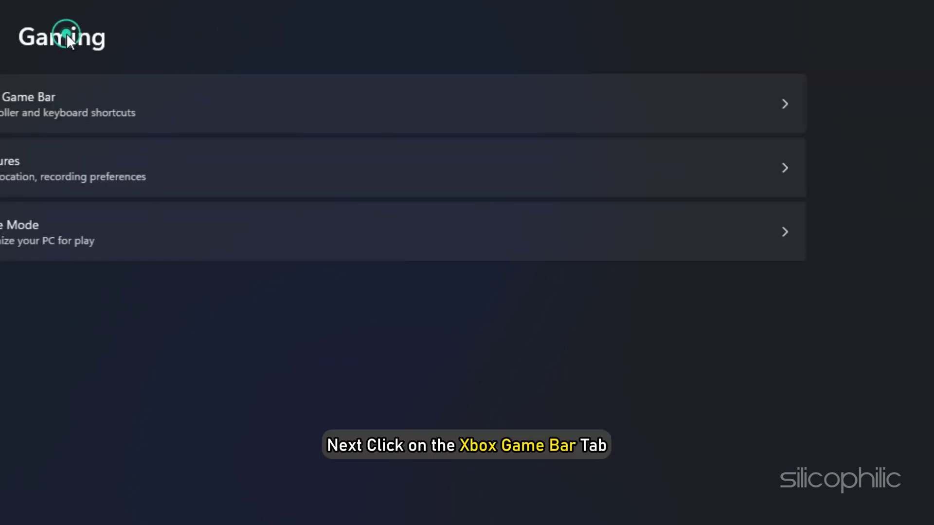
pyautogui.click(329, 123)
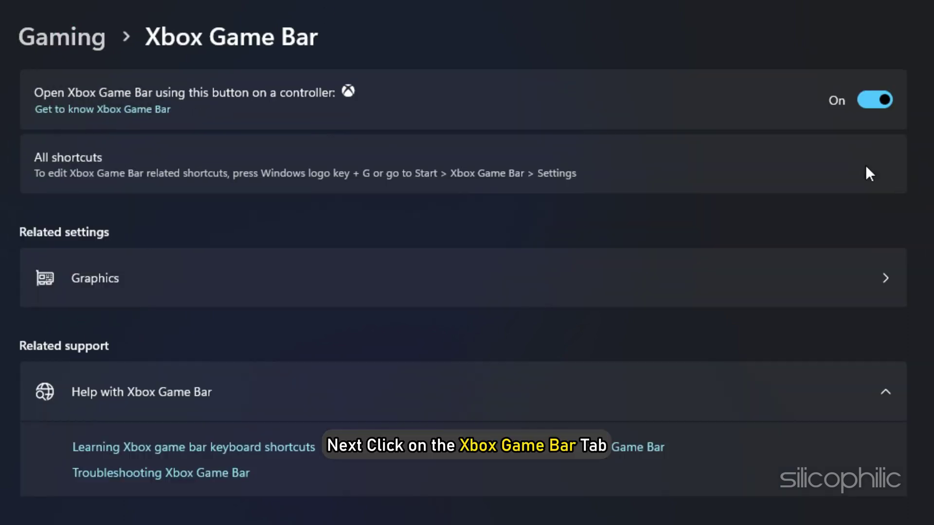
pyautogui.click(865, 100)
# Step: In the Gaming settings for Captures, turn off Record what happened and Capture audio when recording a game
pyautogui.click(73, 35)
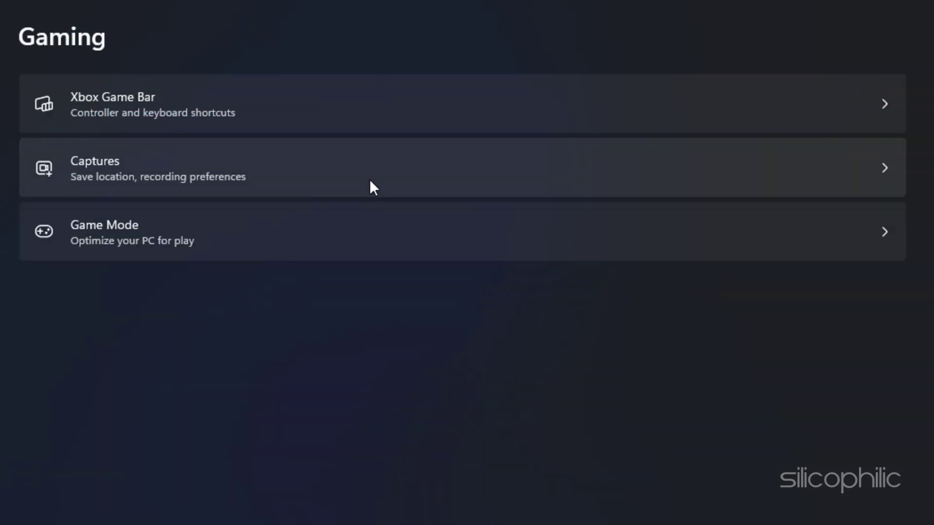
pyautogui.click(370, 181)
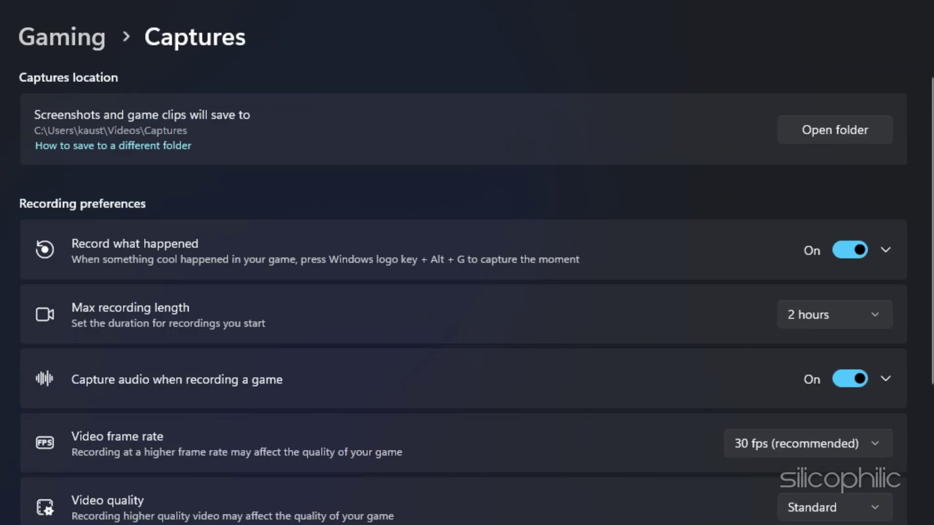
pyautogui.click(863, 252)
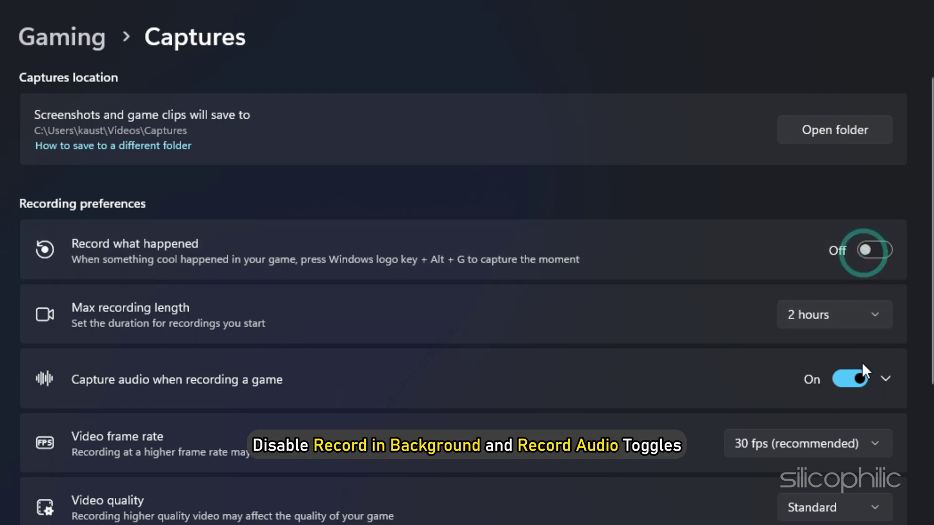
pyautogui.click(860, 377)
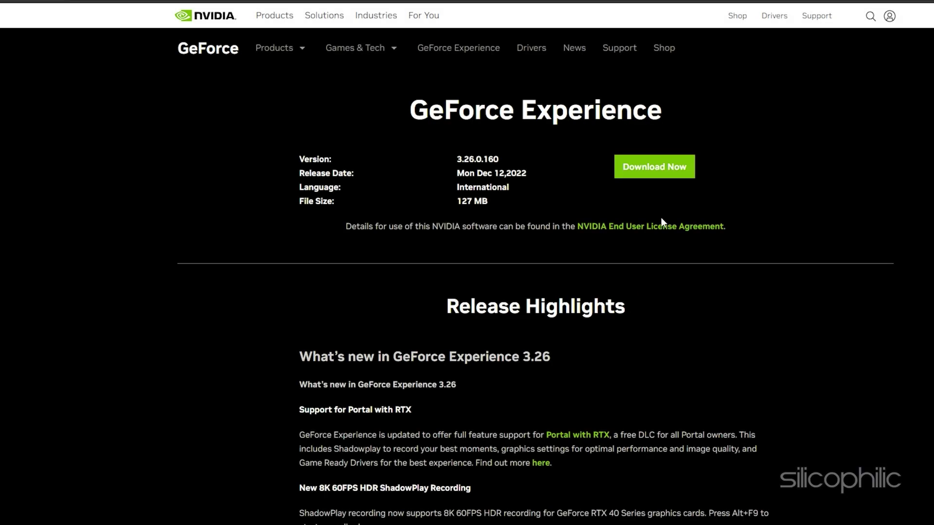
# Step: Download GeForce Experience and check for graphics driver updates in both GeForce Experience and the AMD software
pyautogui.click(691, 169)
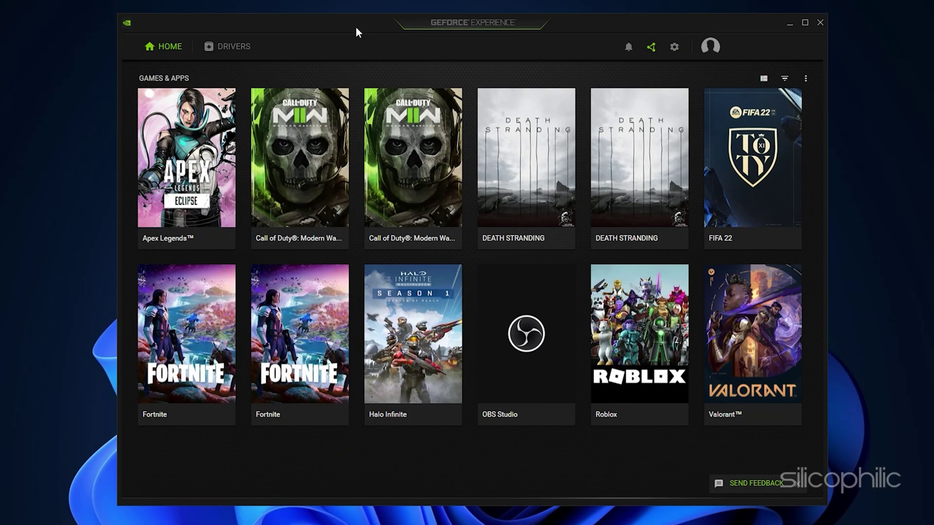
pyautogui.click(248, 52)
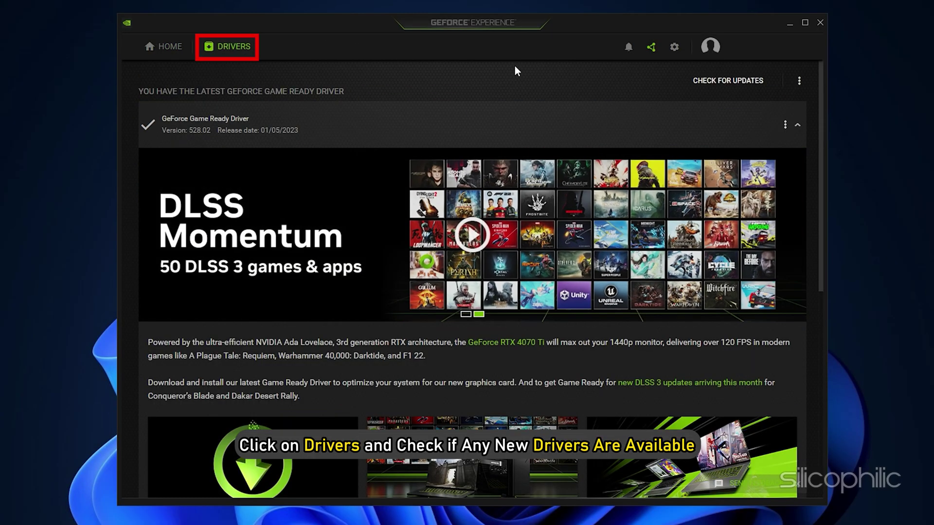
pyautogui.click(766, 84)
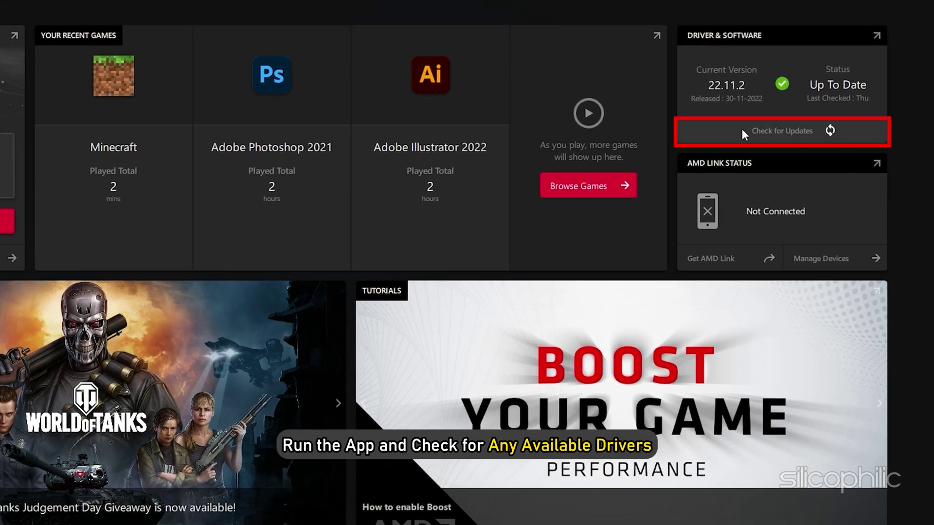
pyautogui.click(723, 130)
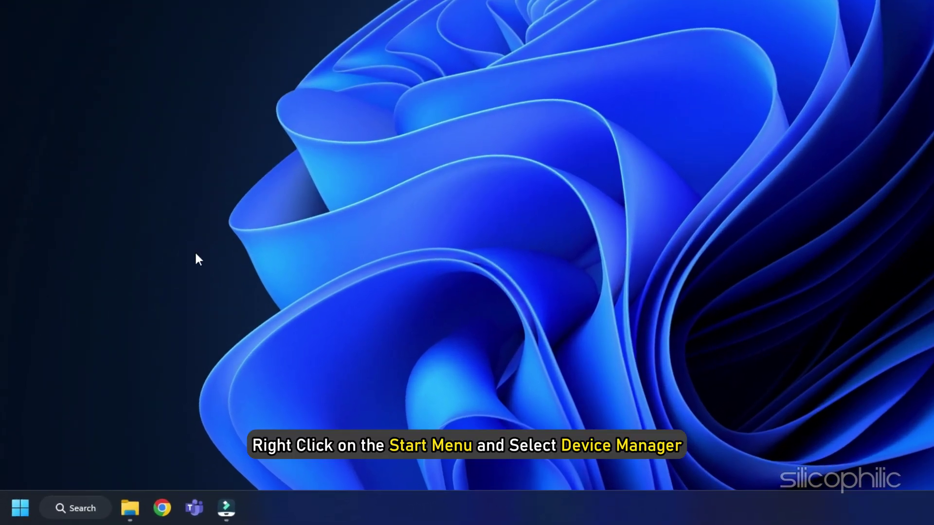
# Step: In Device Manager, uninstall the NVIDIA GeForce RTX 3070 display adapter with the option to remove its driver
pyautogui.rightClick(17, 513)
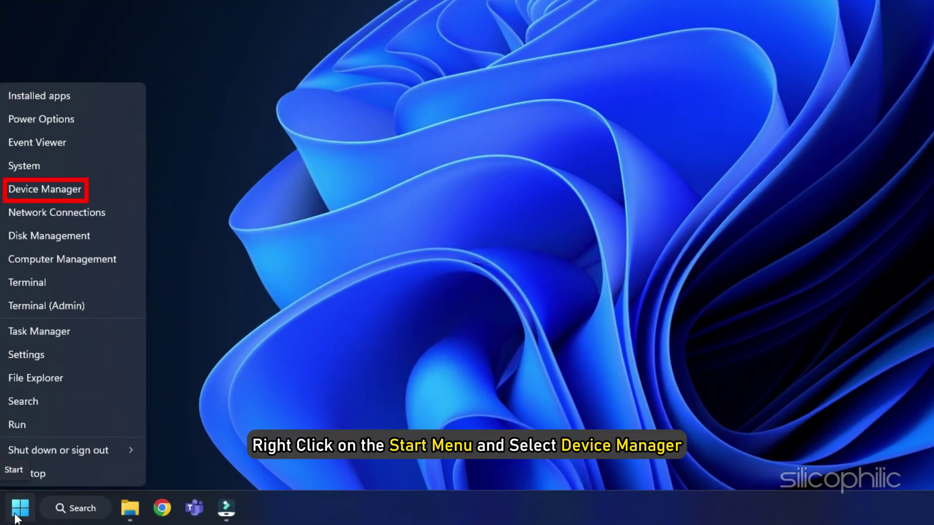
pyautogui.click(79, 188)
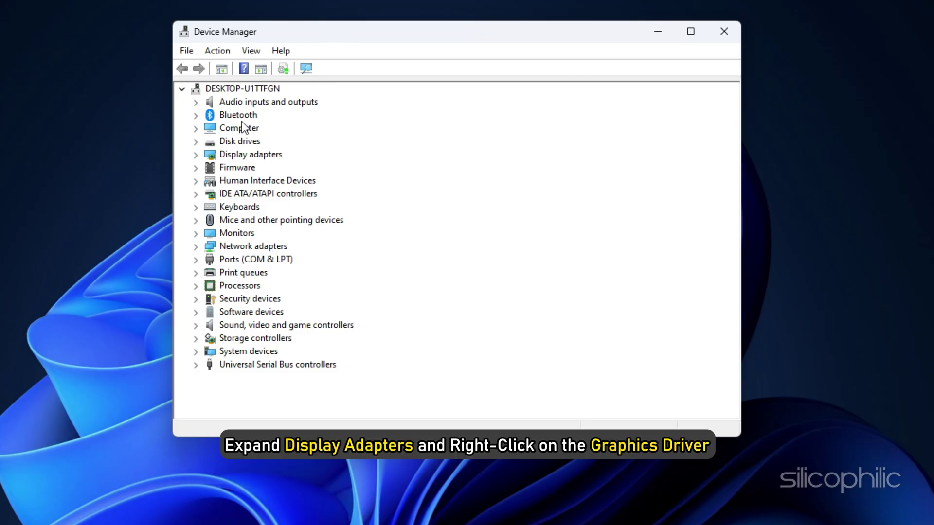
pyautogui.click(196, 155)
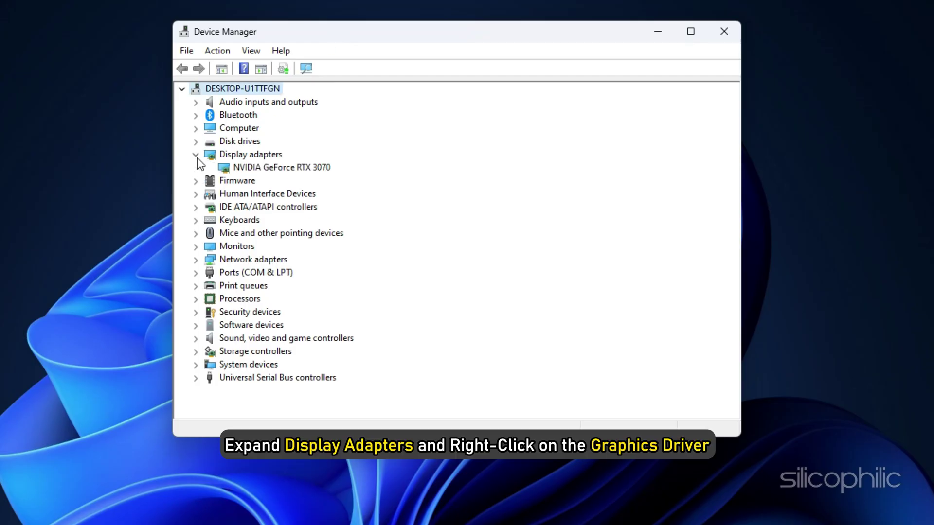
pyautogui.click(321, 168)
pyautogui.rightClick(321, 168)
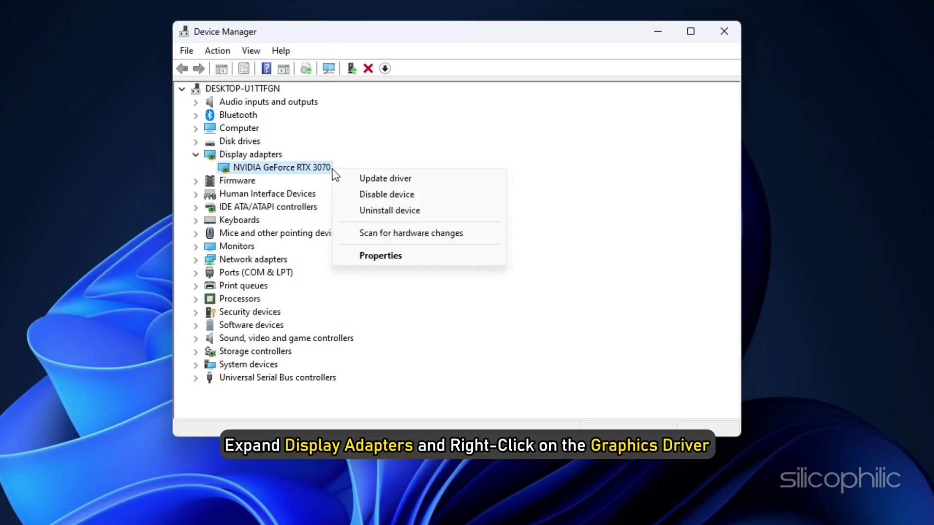
pyautogui.click(424, 216)
pyautogui.click(339, 348)
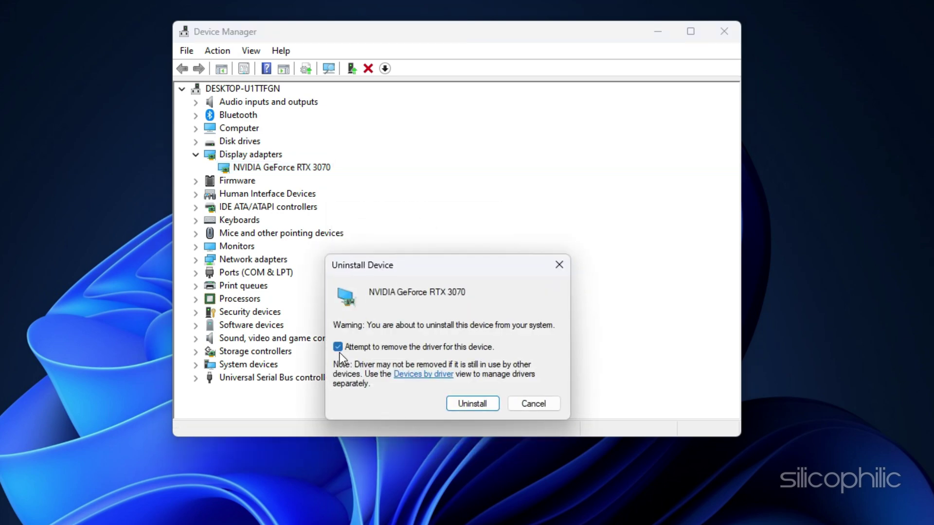
pyautogui.click(493, 408)
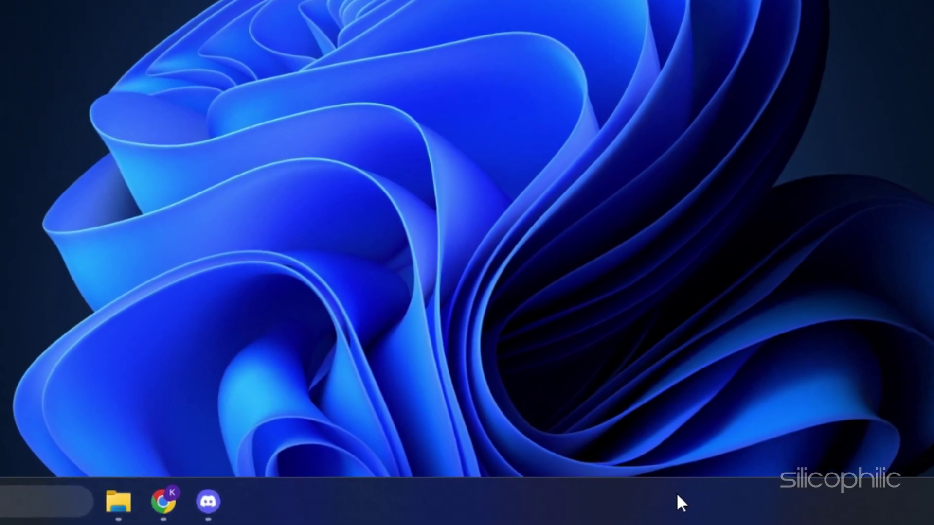
# Step: Open Task Manager, end the Discord (32 bit) task and close Task Manager
pyautogui.rightClick(676, 490)
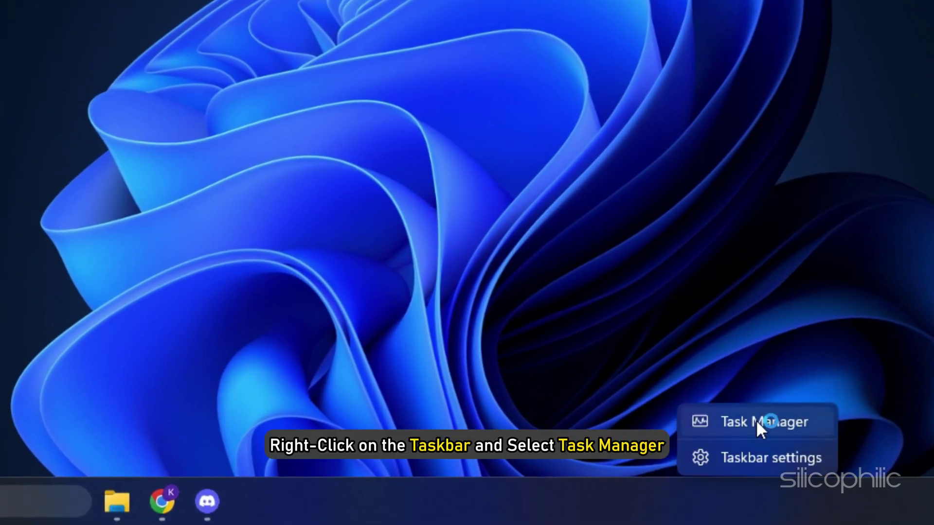
pyautogui.click(756, 419)
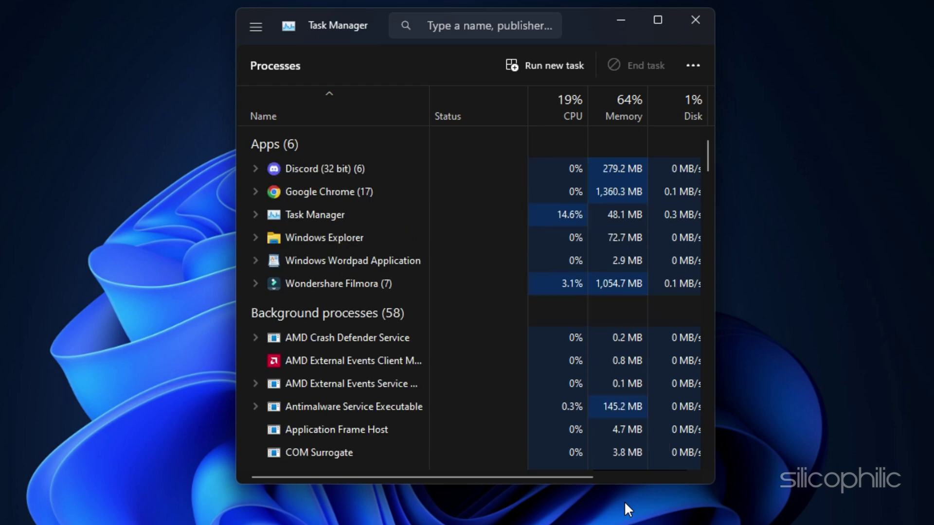
pyautogui.rightClick(385, 167)
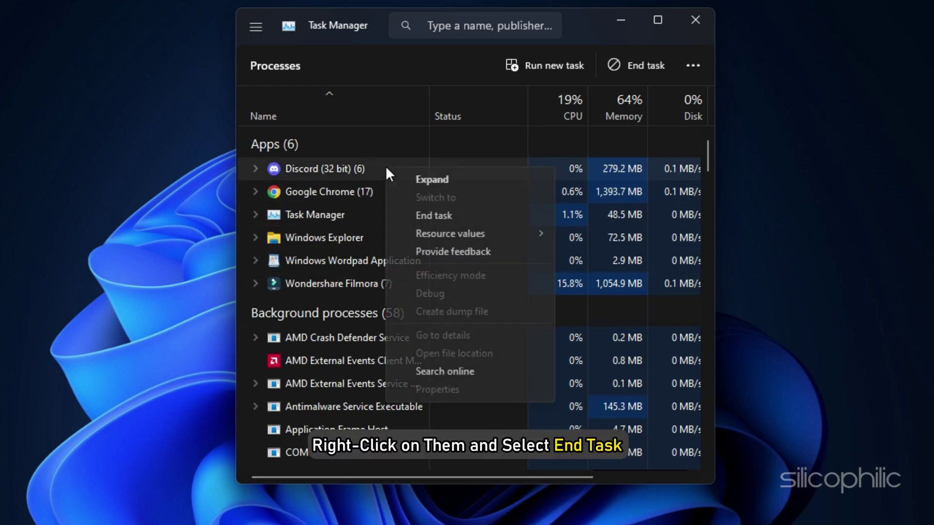
pyautogui.click(466, 219)
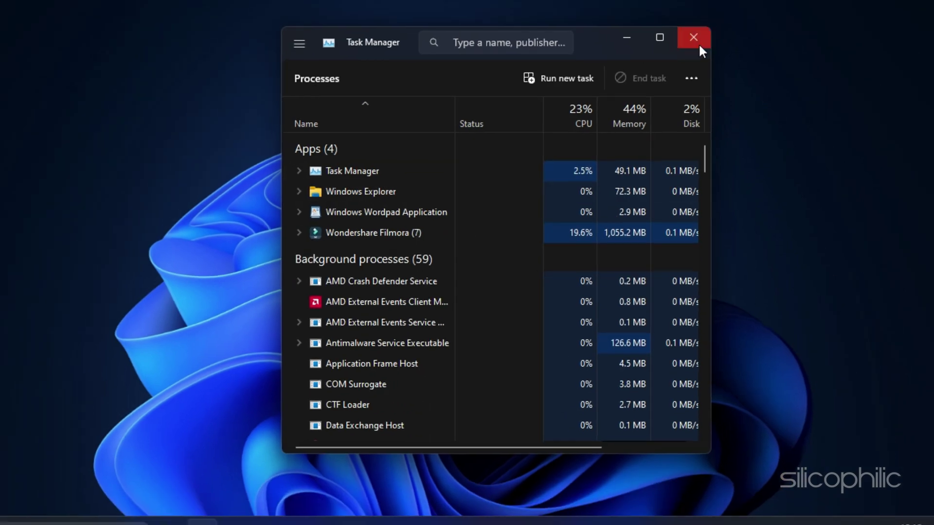
pyautogui.click(698, 43)
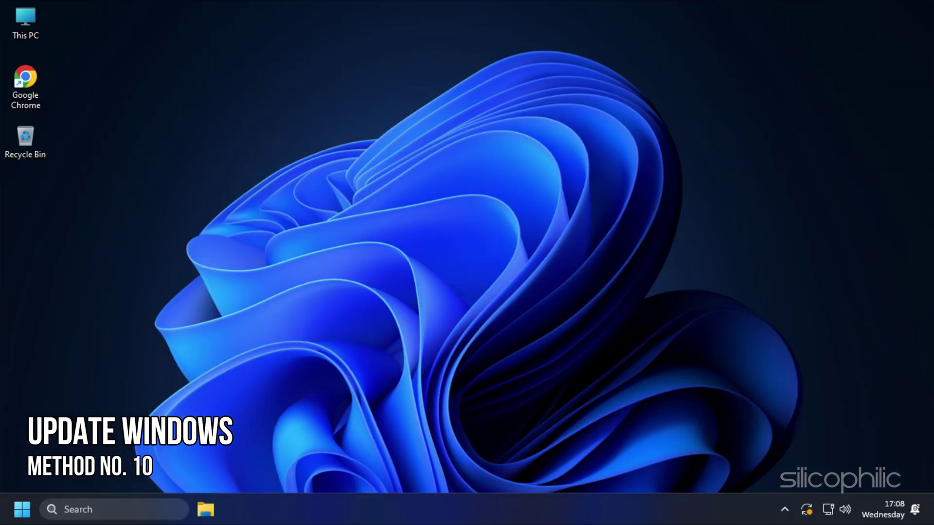
# Step: Search Windows for "check for updates", open Windows Update and start a check for updates
pyautogui.press('super+s')
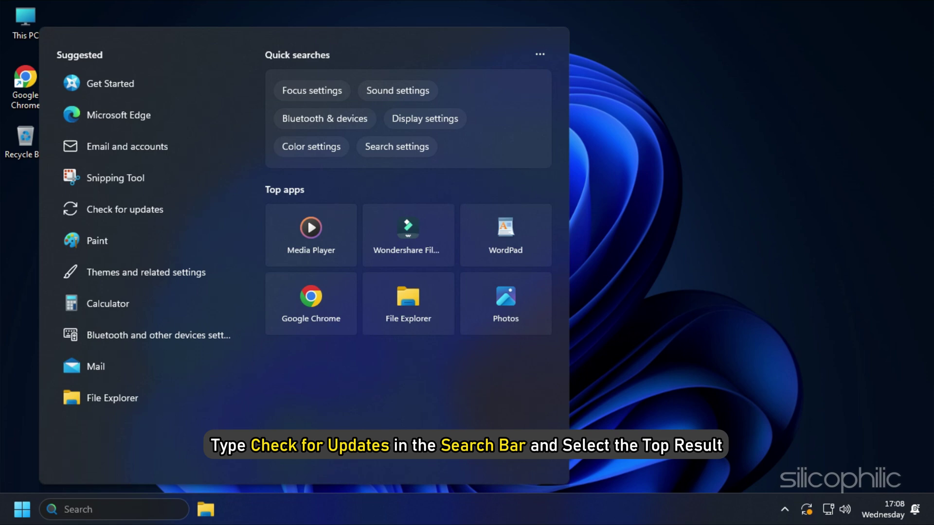
pyautogui.write('check for updates')
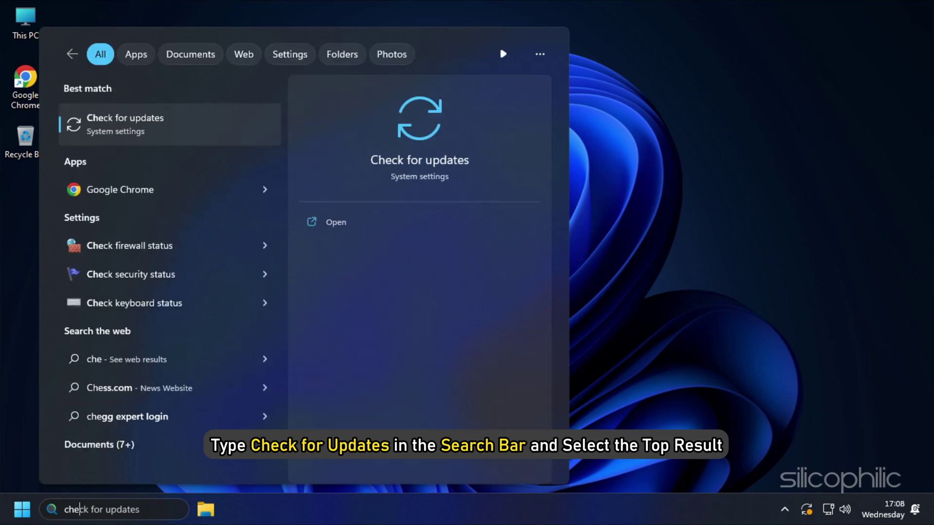
pyautogui.click(90, 144)
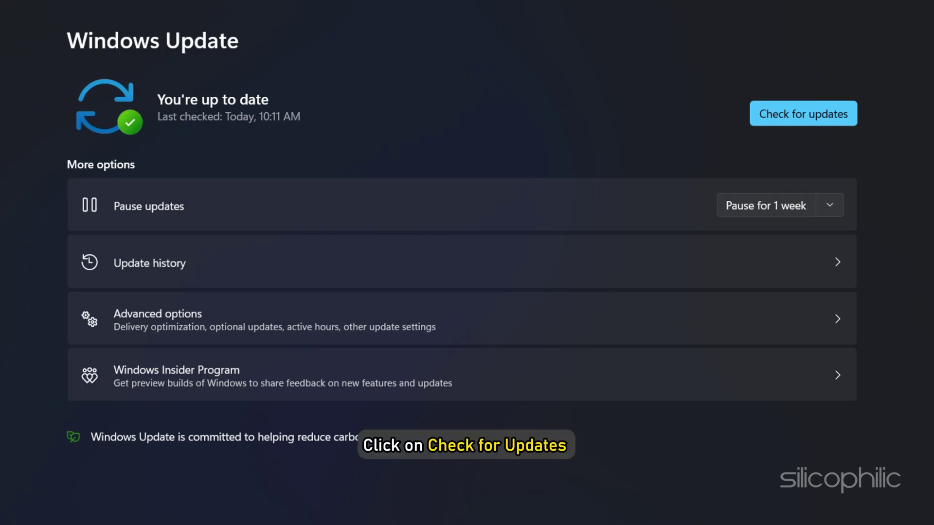
pyautogui.click(759, 117)
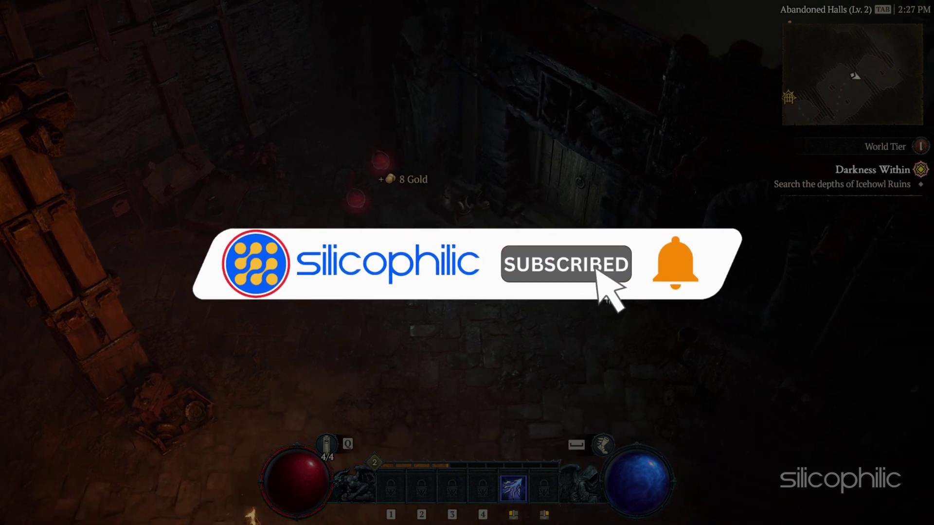
pyautogui.click(494, 206)
pyautogui.moveTo(662, 77)
pyautogui.mouseDown()
pyautogui.moveTo(659, 354)
pyautogui.moveTo(641, 413)
pyautogui.moveTo(582, 113)
pyautogui.mouseUp()
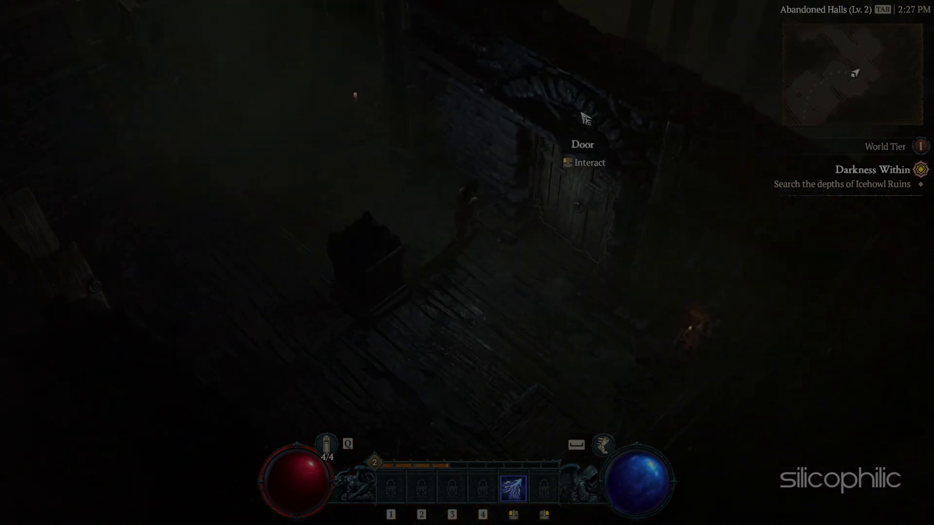
pyautogui.click(559, 240)
pyautogui.moveTo(682, 84)
pyautogui.mouseDown()
pyautogui.moveTo(782, 106)
pyautogui.moveTo(523, 25)
pyautogui.moveTo(412, 157)
pyautogui.moveTo(263, 185)
pyautogui.moveTo(115, 165)
pyautogui.moveTo(144, 129)
pyautogui.moveTo(240, 115)
pyautogui.moveTo(379, 150)
pyautogui.moveTo(206, 41)
pyautogui.moveTo(247, 67)
pyautogui.moveTo(25, 29)
pyautogui.moveTo(65, 89)
pyautogui.moveTo(425, 219)
pyautogui.mouseUp()
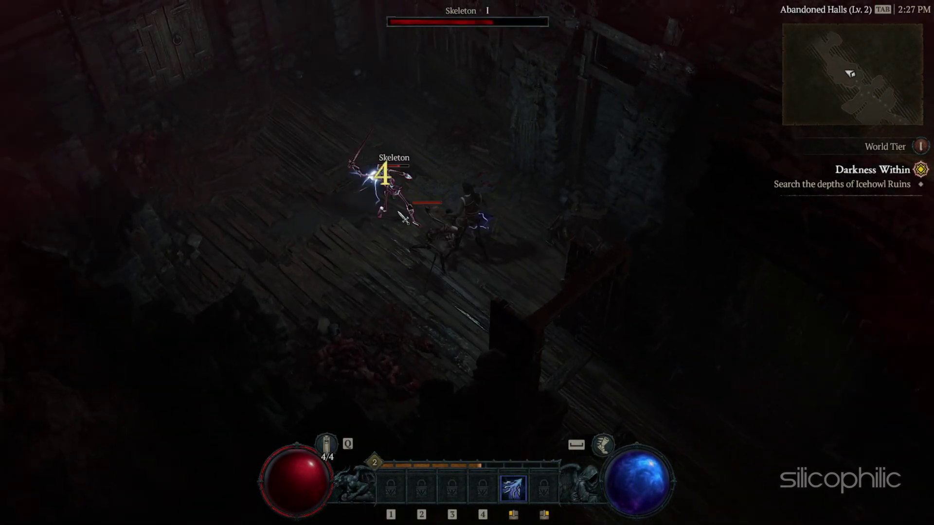
pyautogui.click(404, 221)
pyautogui.click(511, 261)
pyautogui.click(513, 246)
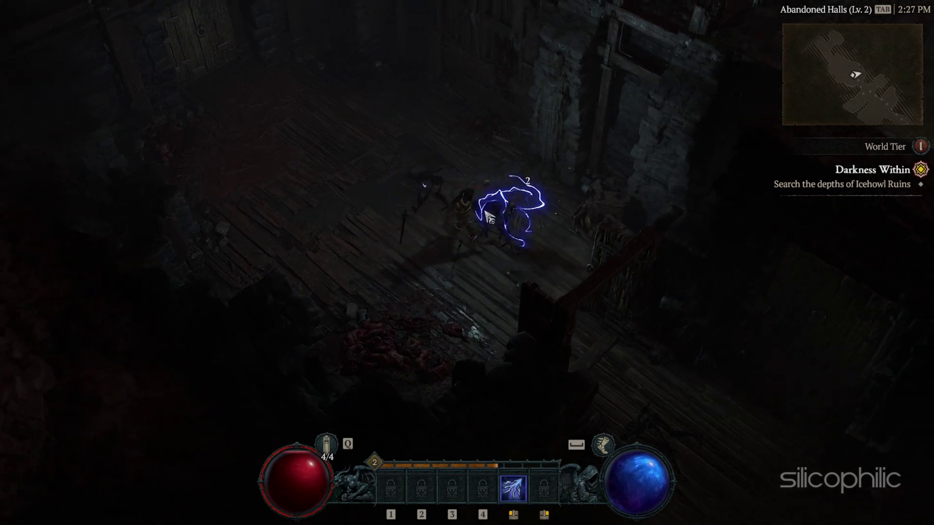
pyautogui.click(335, 171)
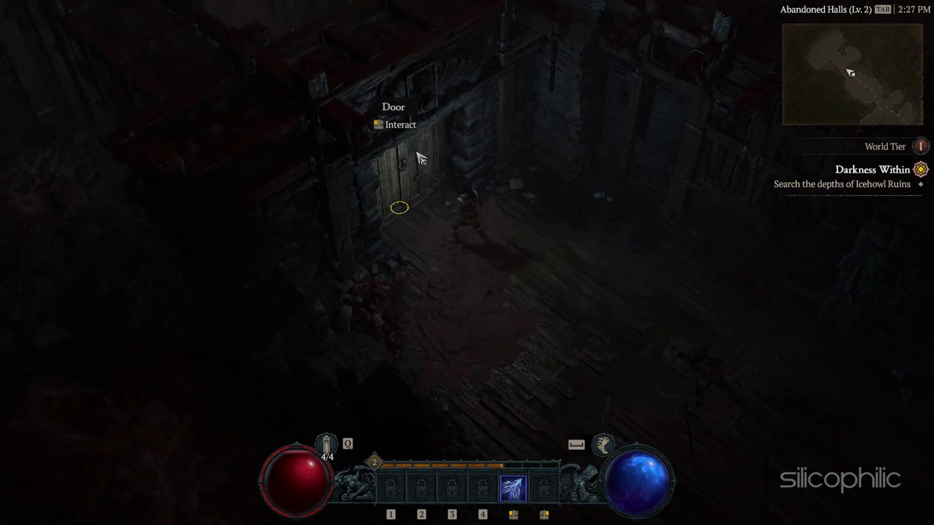